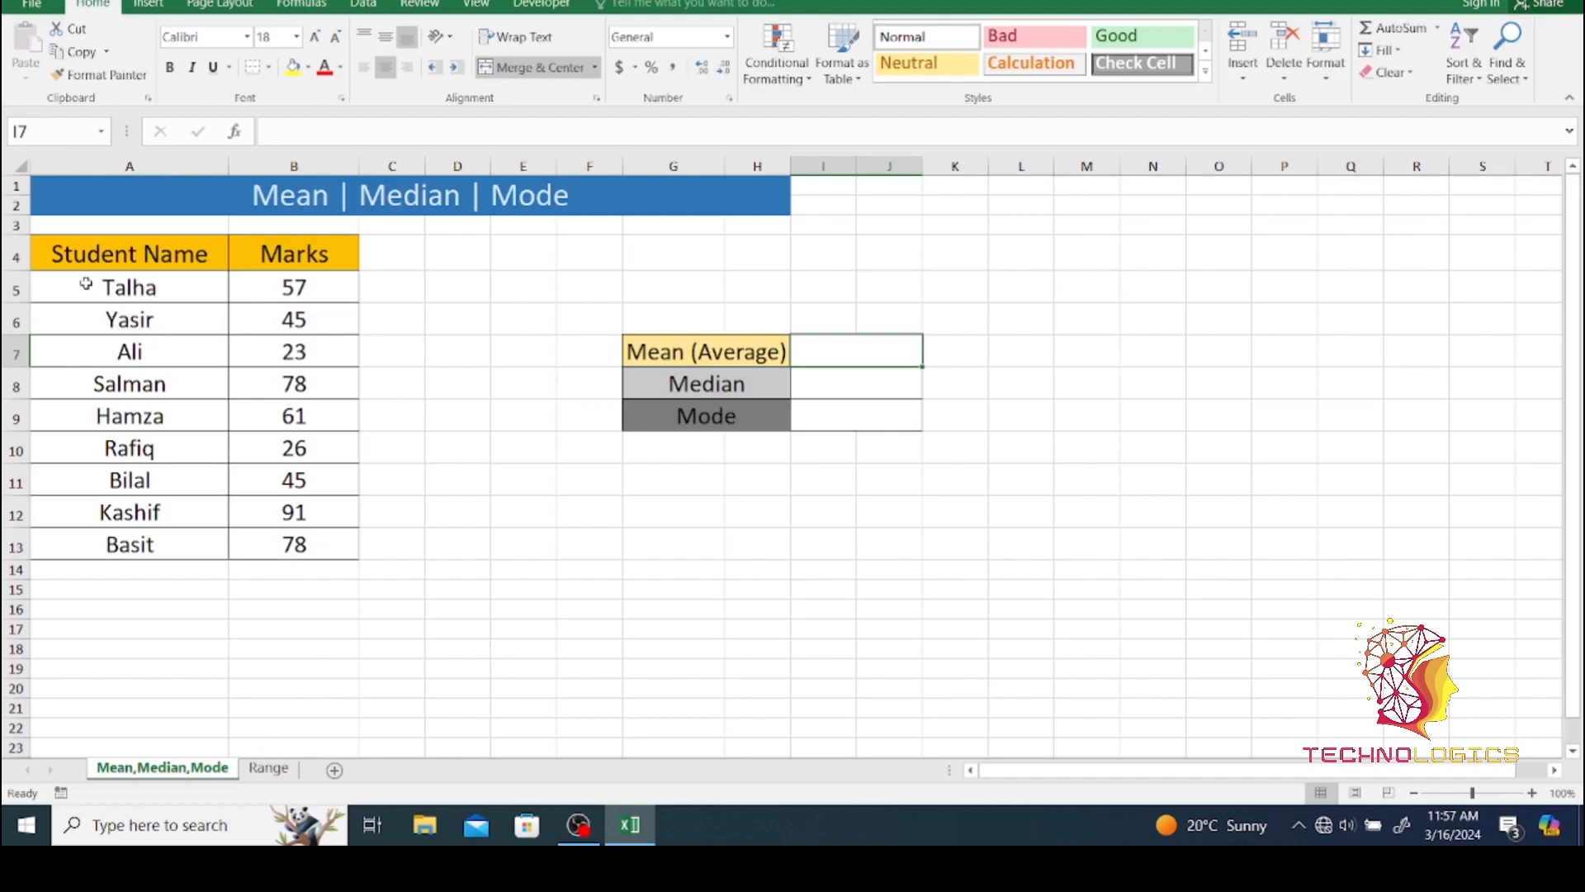
- Calculate the mean of the marks in B5:B13 with the AVERAGE function in the Mean (Average) result cell I7
{"action": "left_click_drag", "start_coordinate": [85, 286], "coordinate": [124, 545]}
{"action": "left_click_drag", "start_coordinate": [251, 284], "coordinate": [297, 547]}
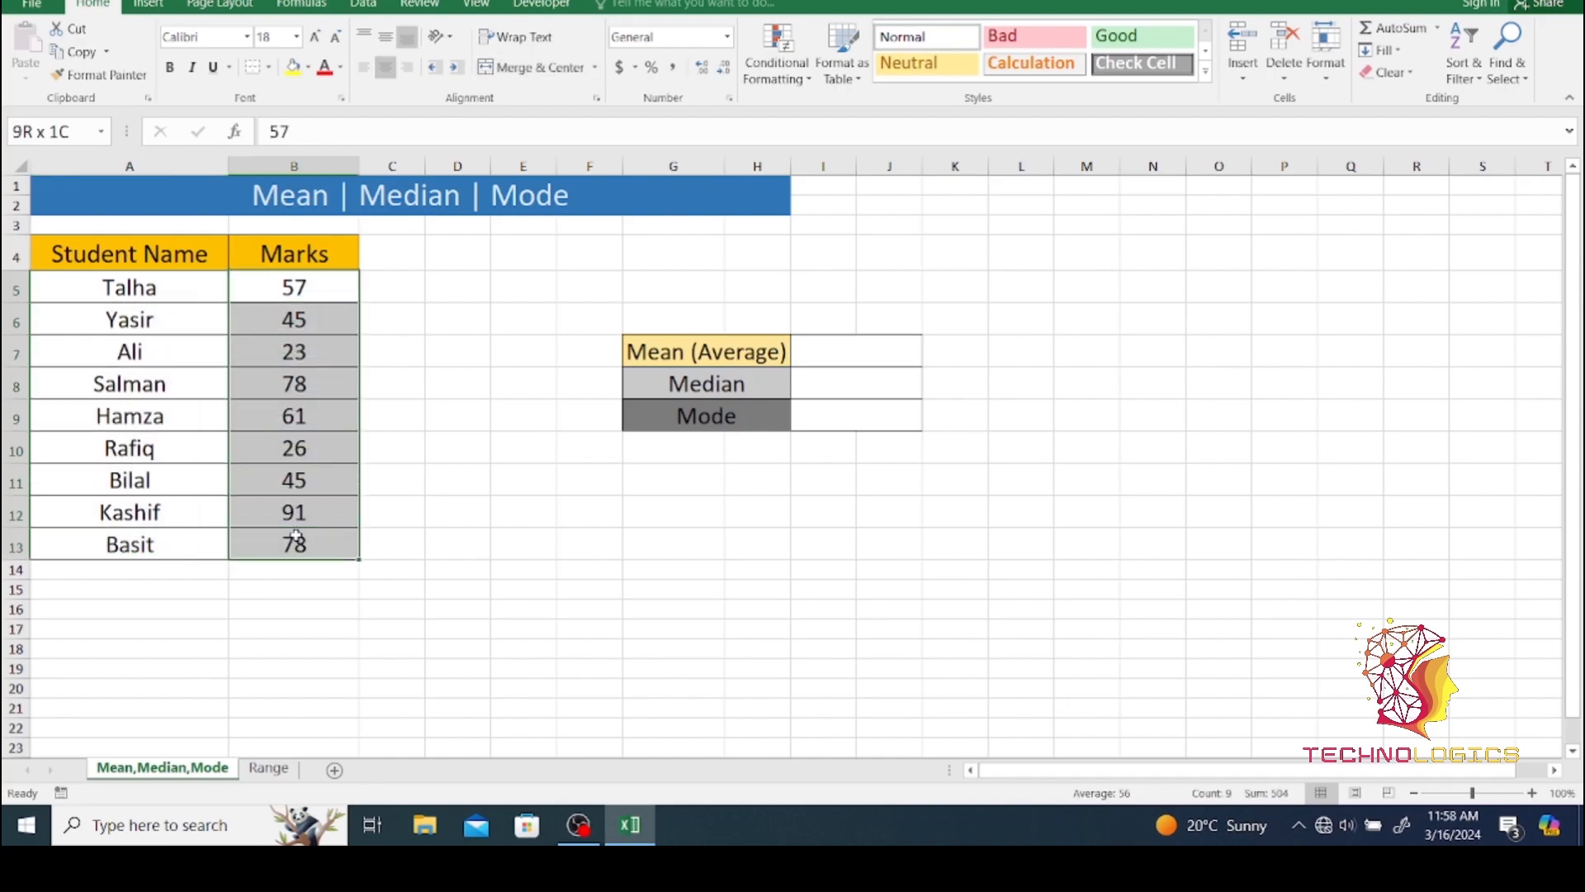
{"action": "left_click", "coordinate": [851, 360]}
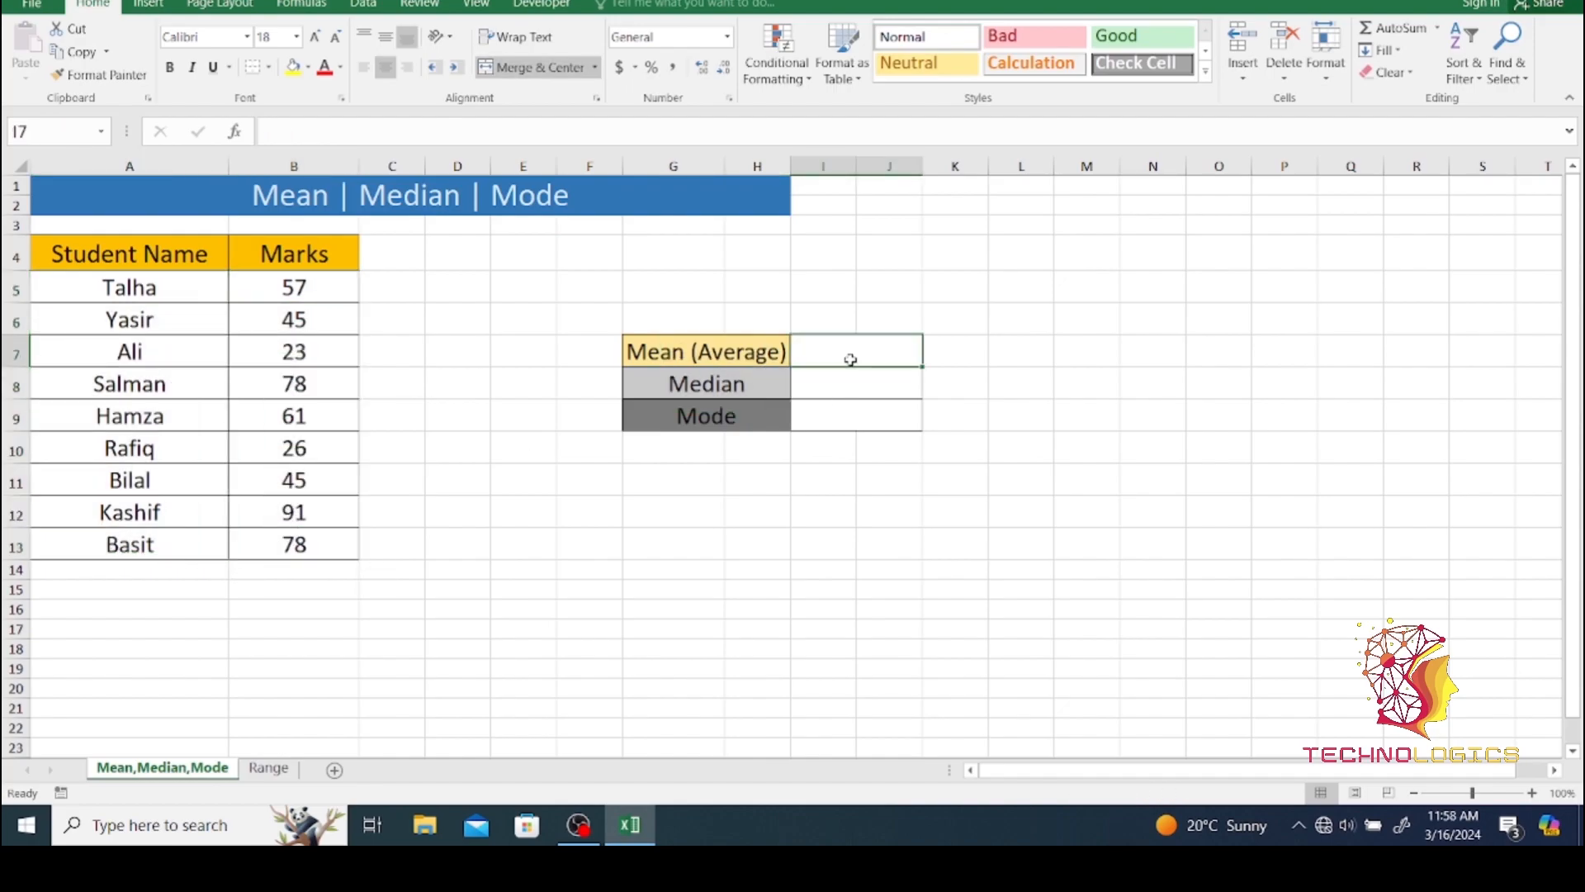
{"action": "type", "text": "=aver"}
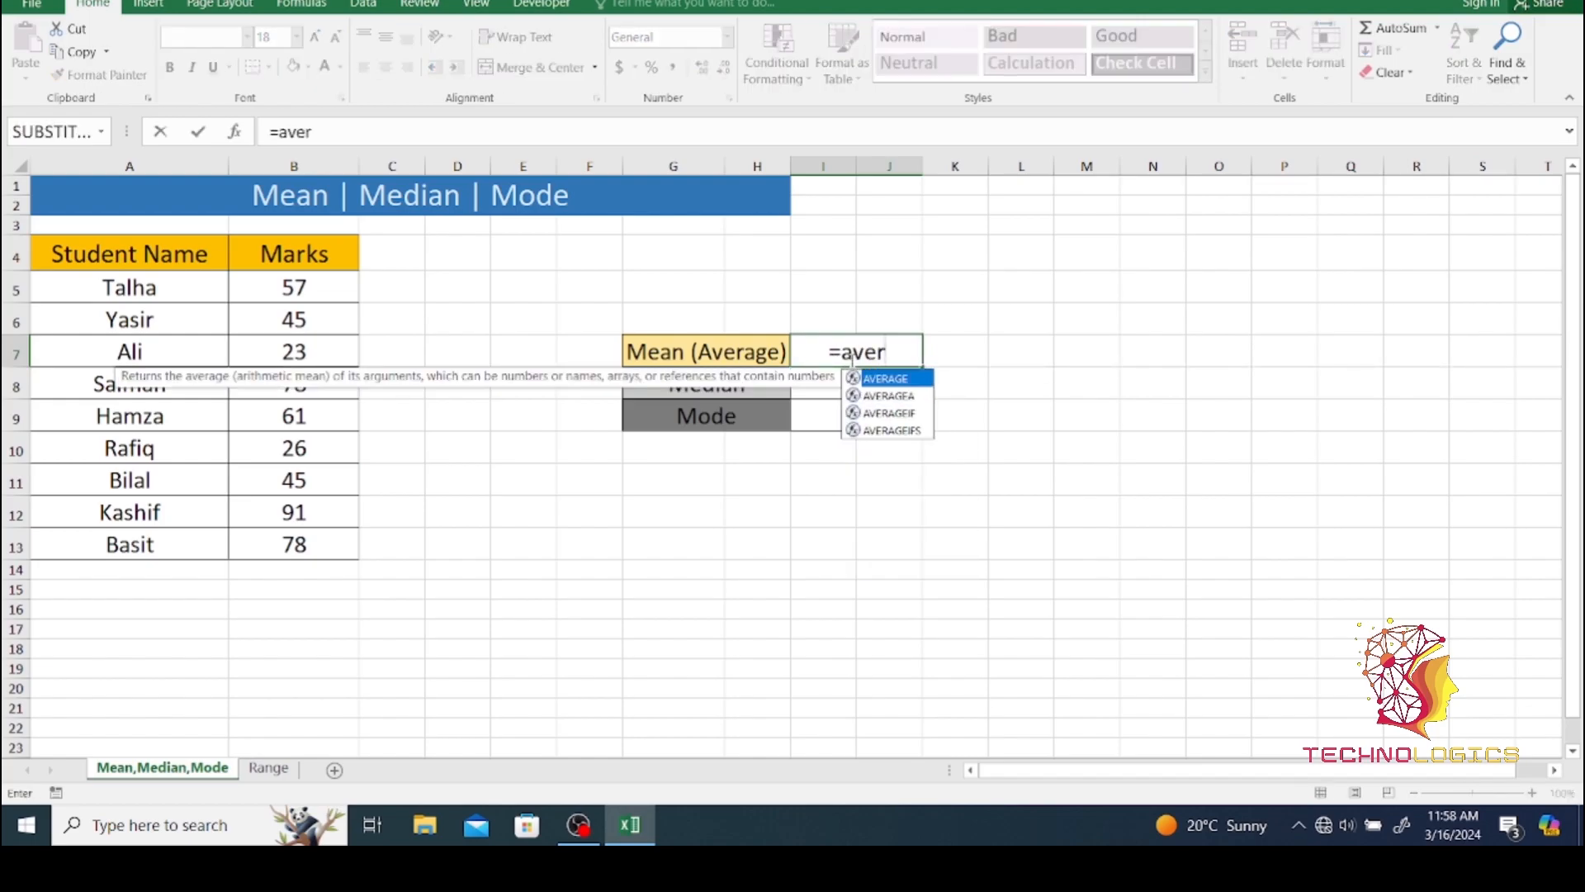
{"action": "key", "text": "Tab"}
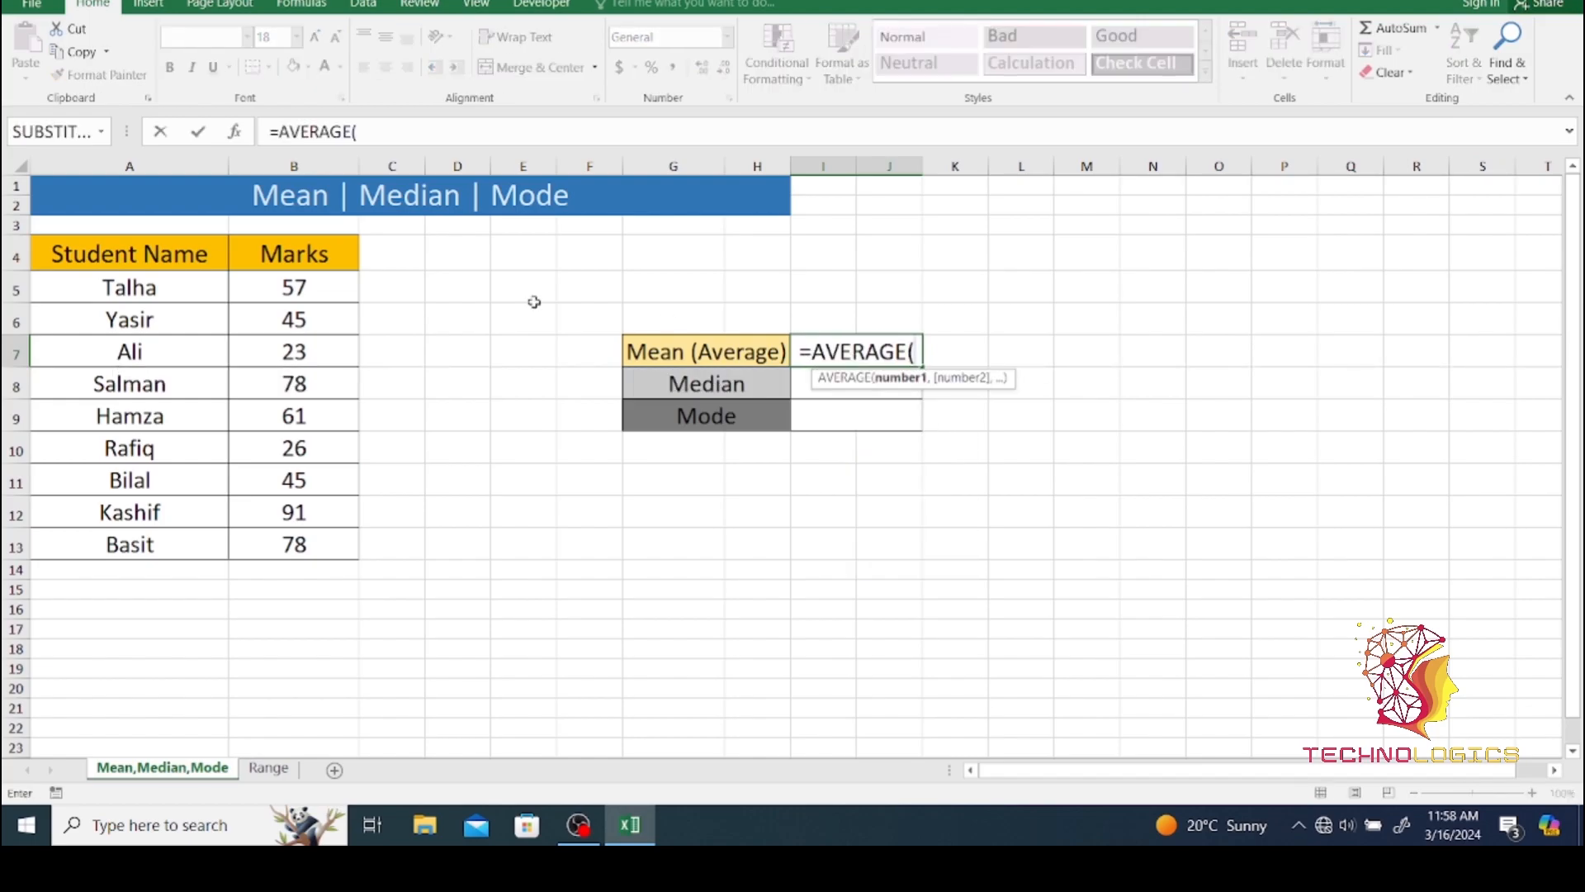
{"action": "left_click_drag", "start_coordinate": [273, 287], "coordinate": [286, 535]}
{"action": "type", "text": ")"}
{"action": "key", "text": "Return"}
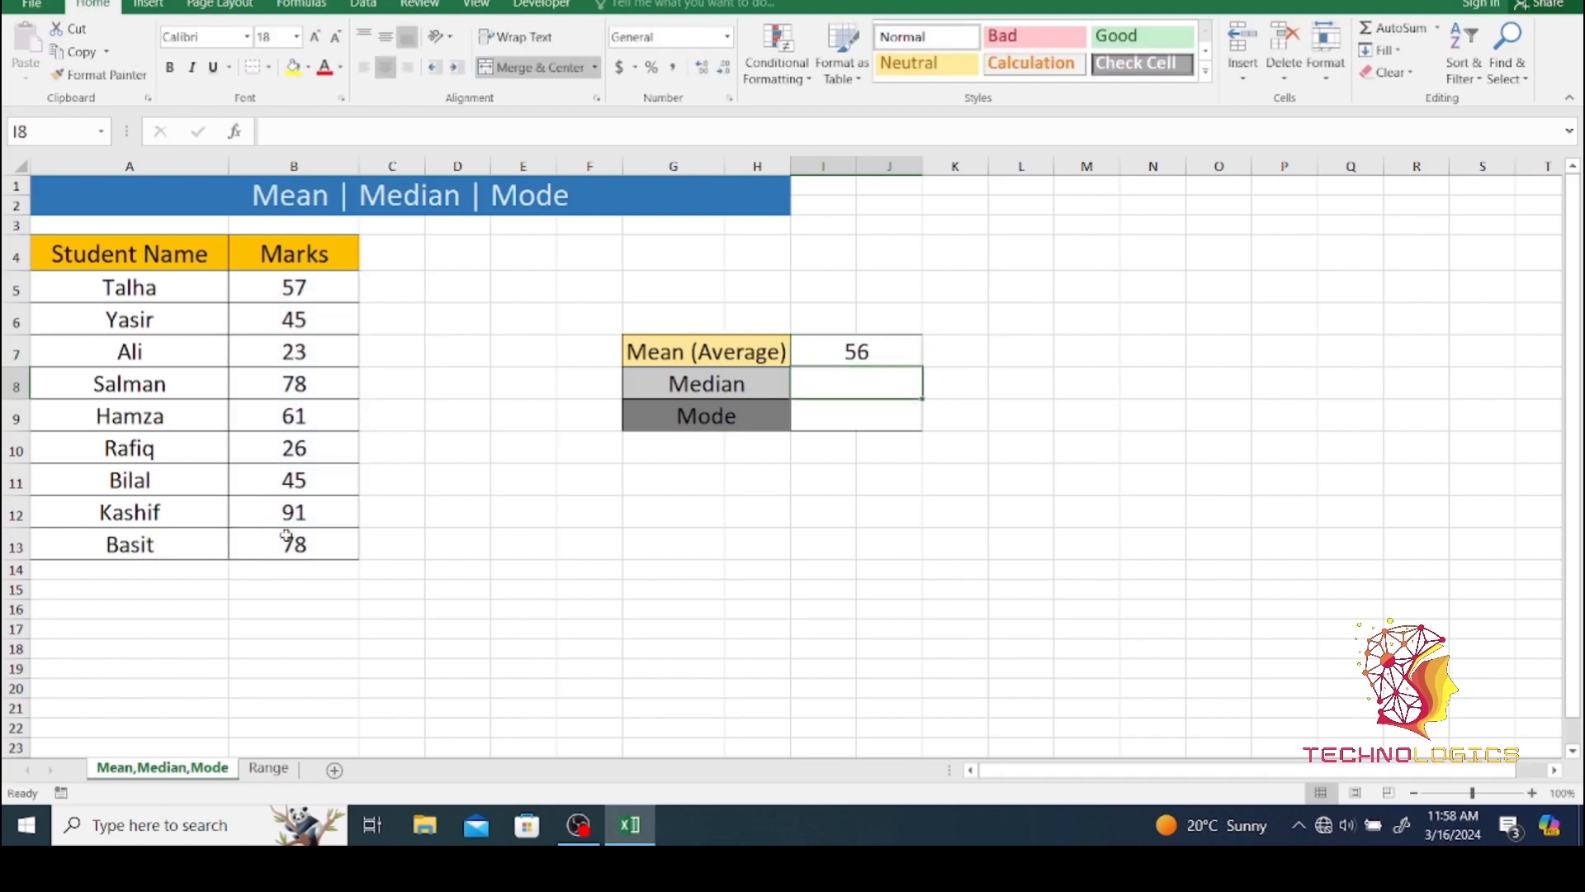
{"action": "left_click", "coordinate": [856, 354]}
{"action": "left_click_drag", "start_coordinate": [266, 284], "coordinate": [290, 534]}
- Calculate the median of the marks in B5:B13 with the MEDIAN function in result cell I8
{"action": "left_click", "coordinate": [821, 381]}
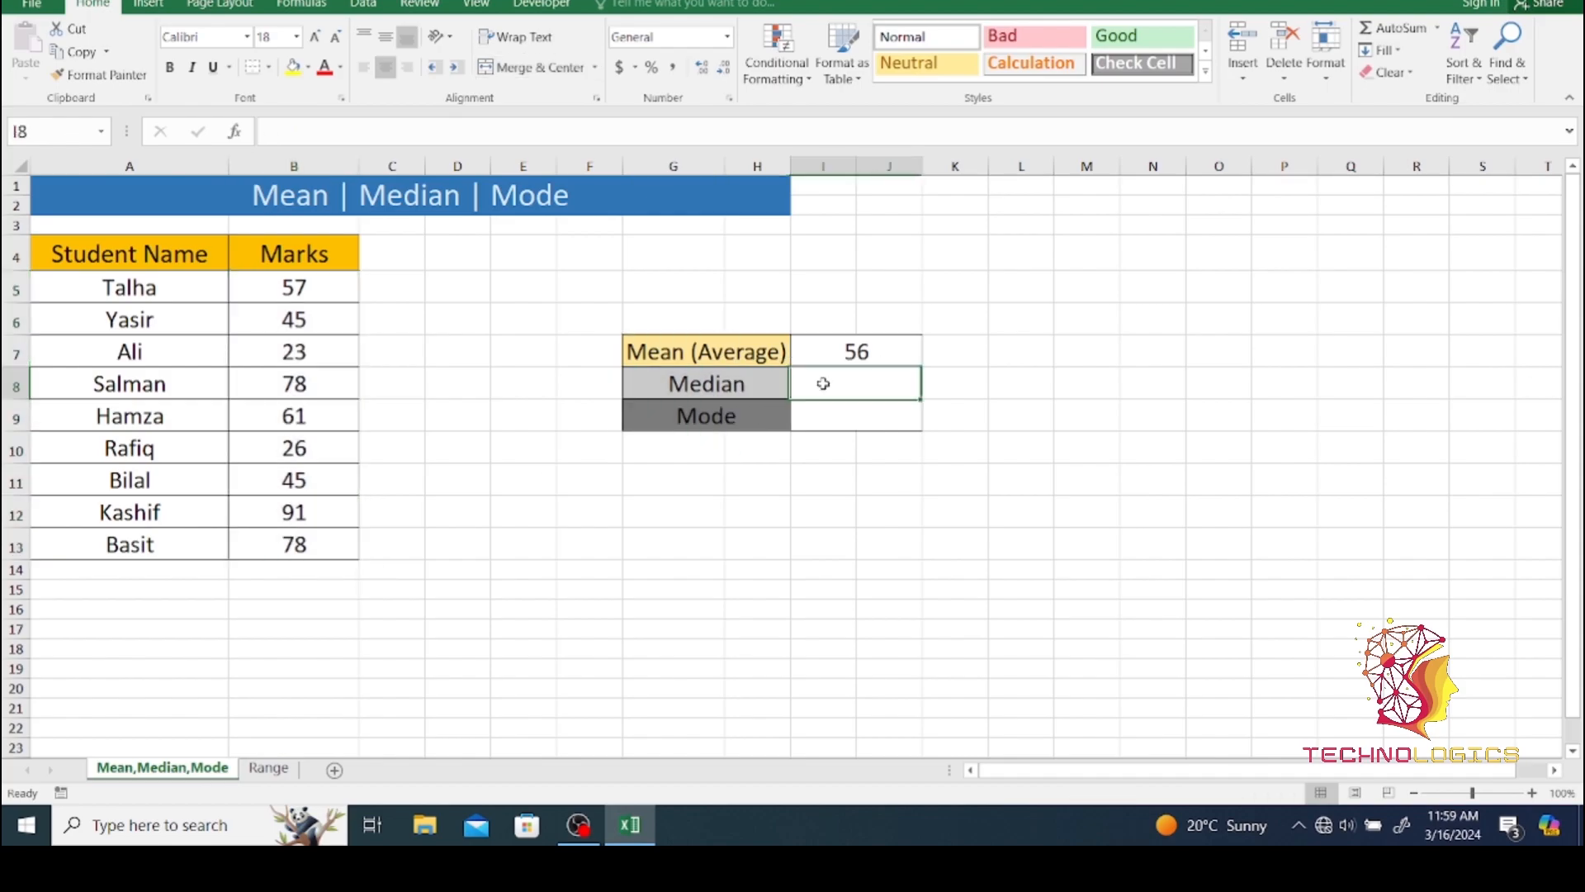
{"action": "type", "text": "=medi"}
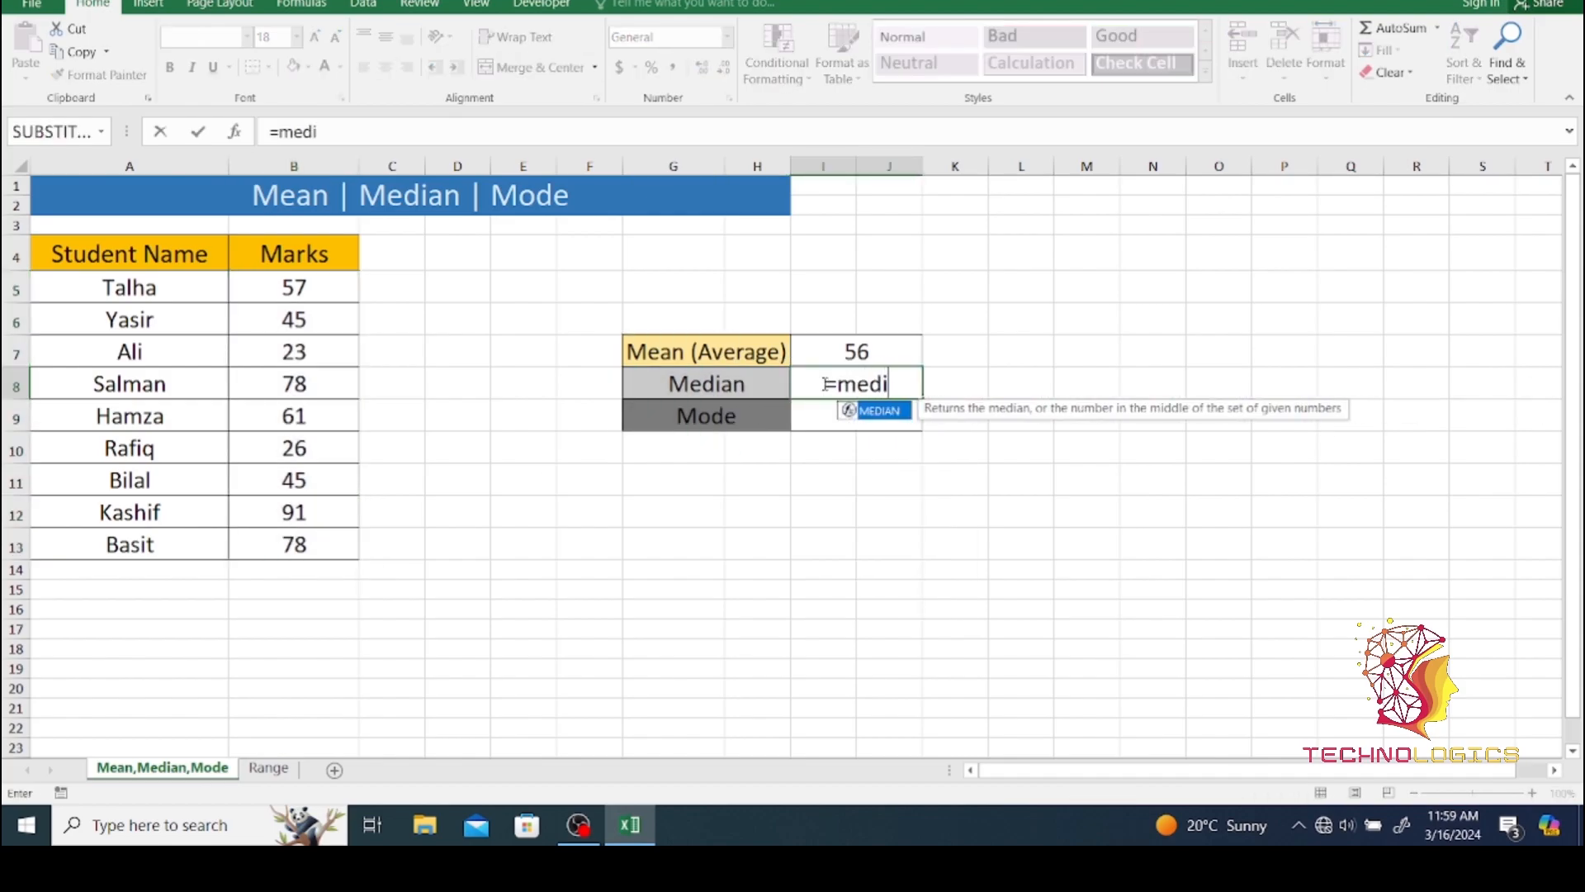
{"action": "key", "text": "Tab"}
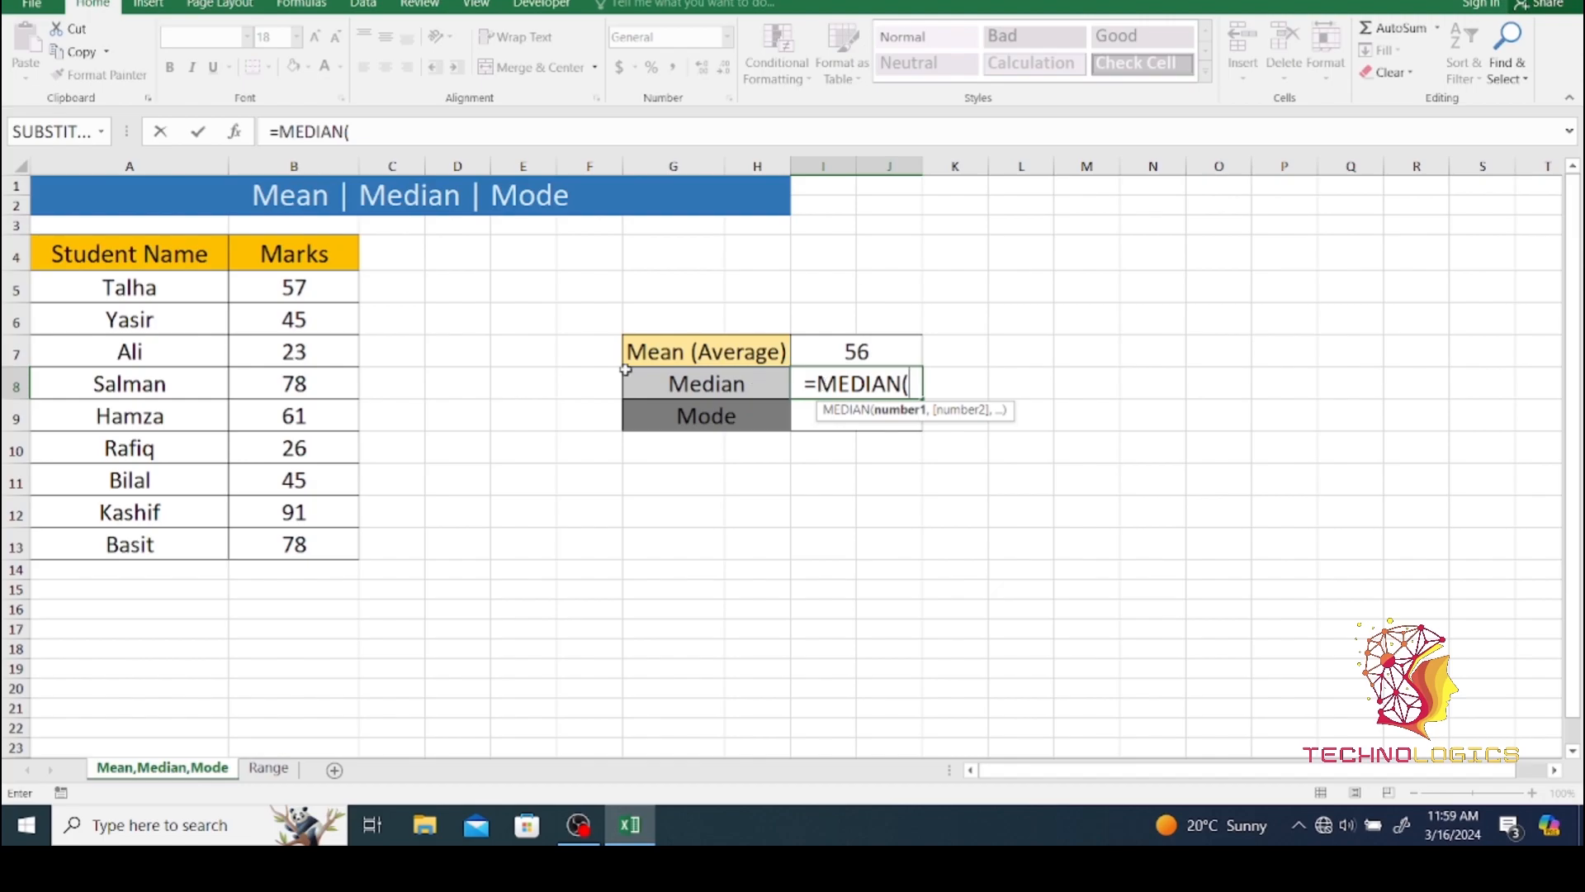
{"action": "left_click", "coordinate": [277, 284]}
{"action": "left_click_drag", "start_coordinate": [278, 284], "coordinate": [293, 541]}
{"action": "type", "text": ")"}
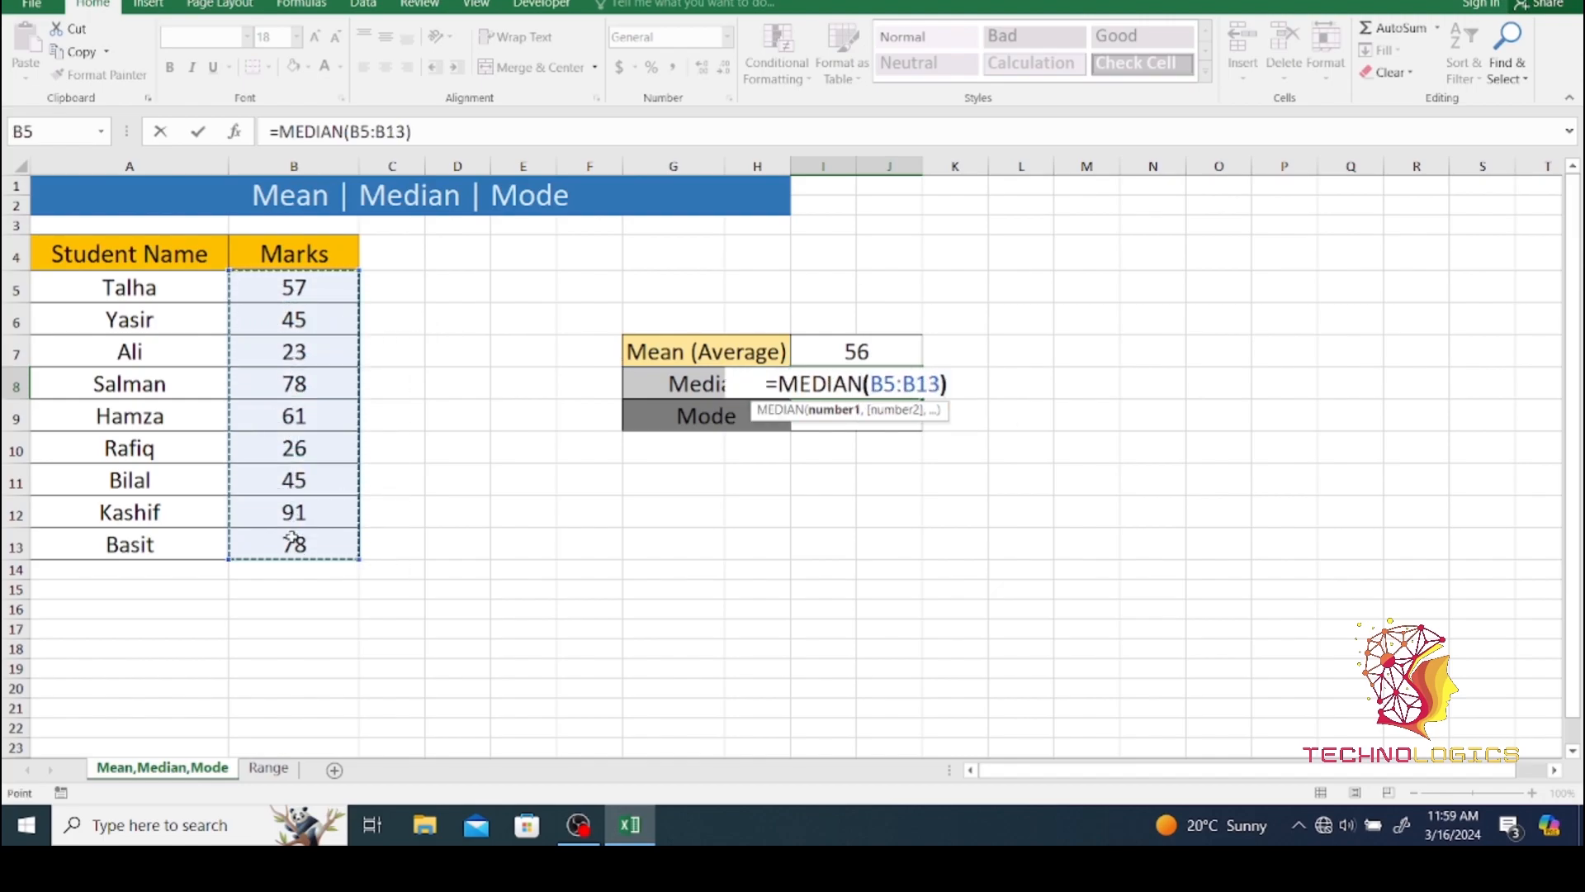
{"action": "key", "text": "Return"}
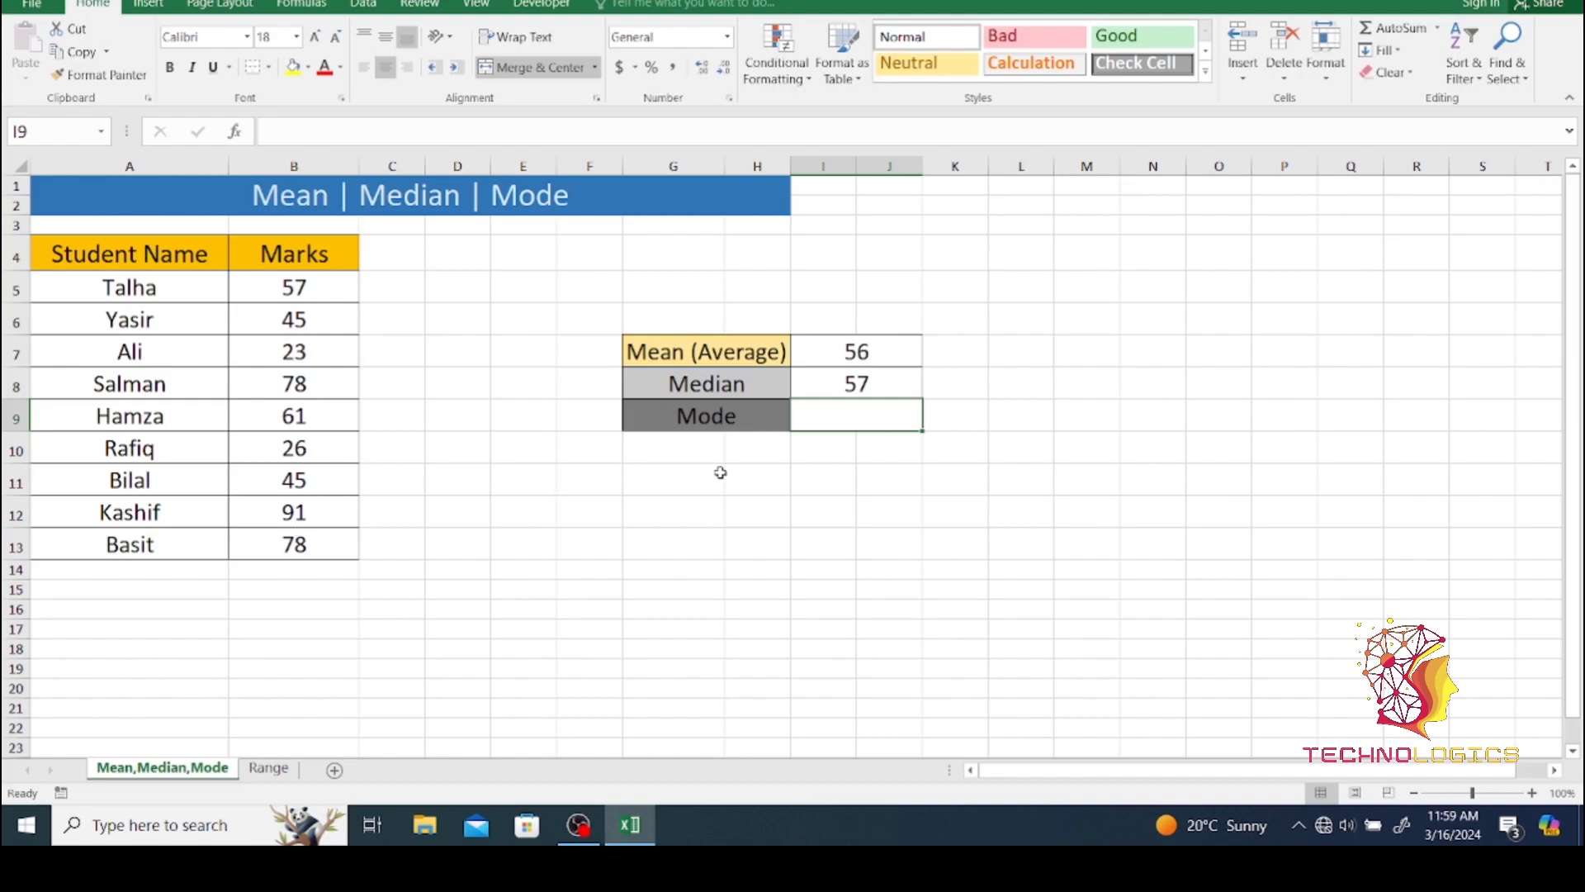
{"action": "left_click", "coordinate": [852, 387]}
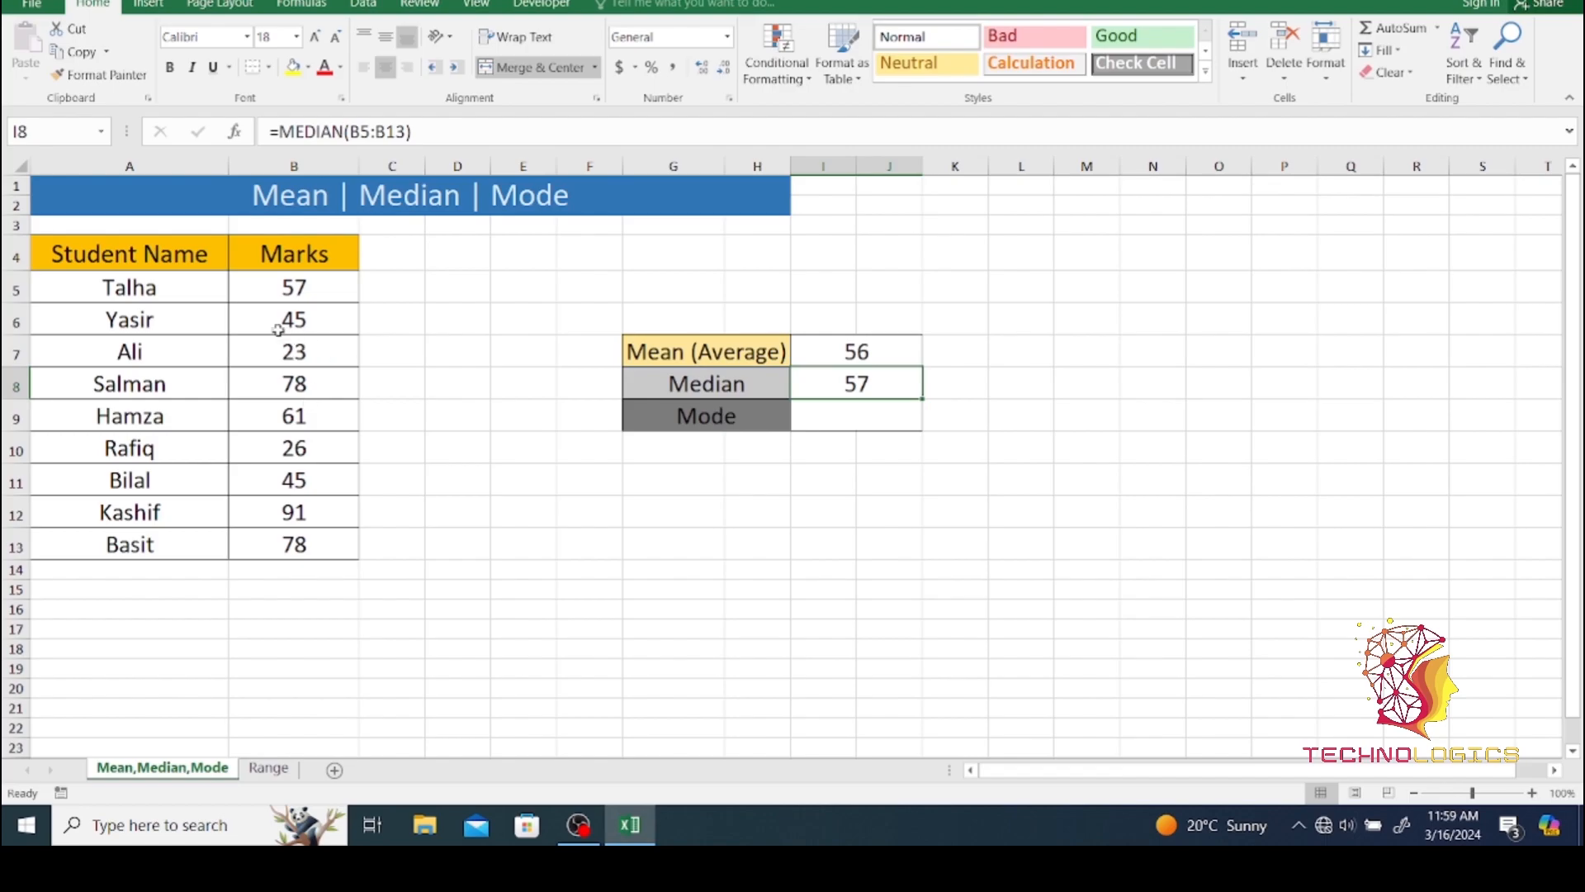
- Sort the marks in B5:B13 from smallest to largest, expanding the selection so the student names move with them
{"action": "left_click_drag", "start_coordinate": [264, 286], "coordinate": [296, 543]}
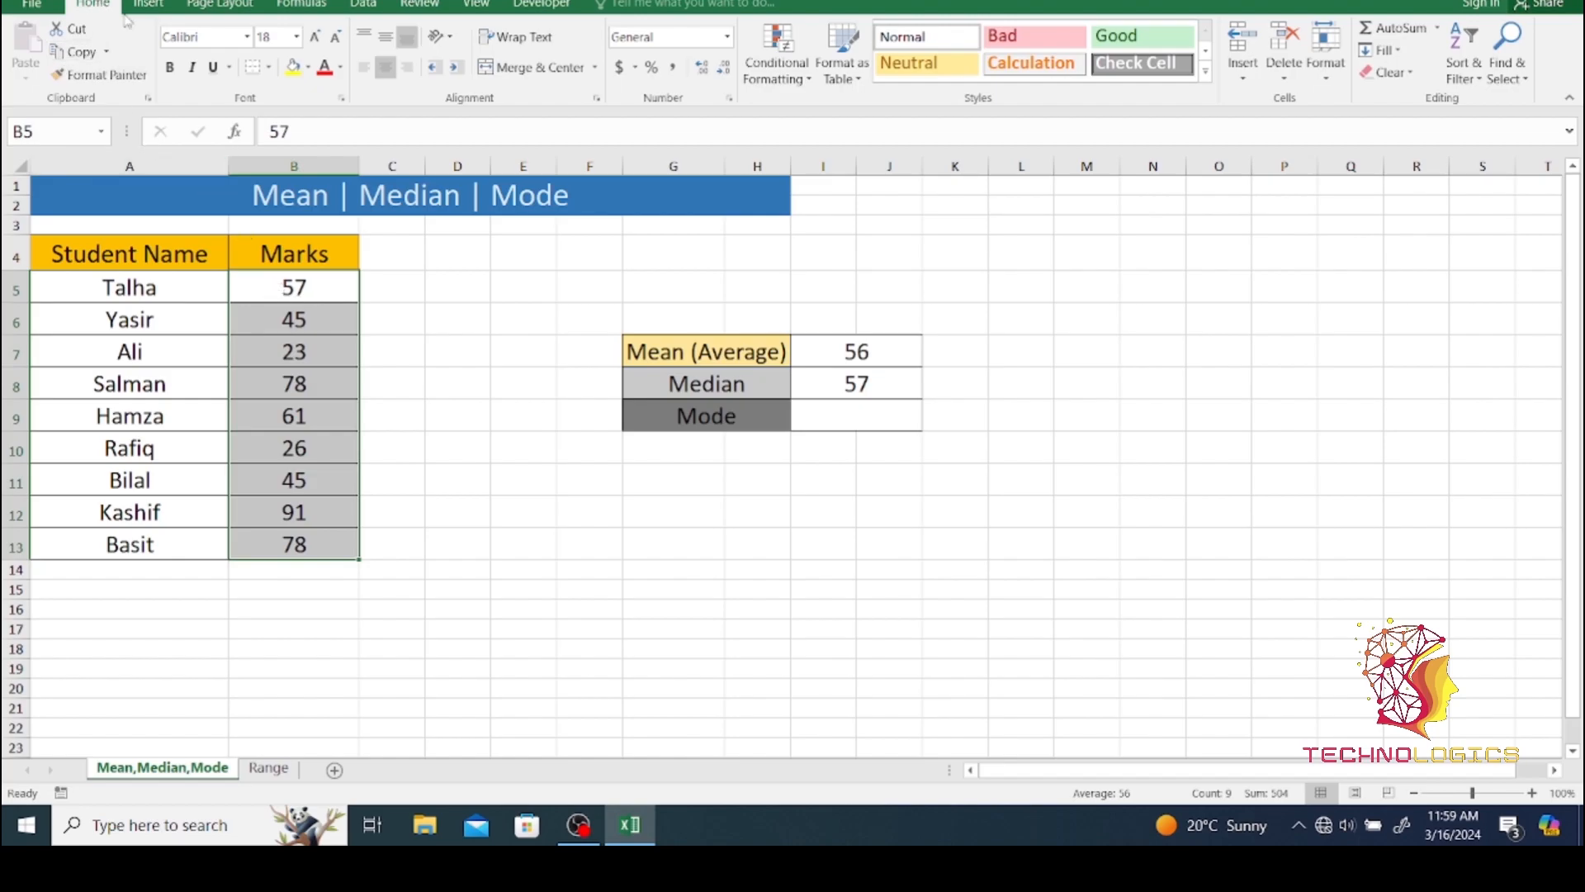
{"action": "left_click", "coordinate": [1477, 80]}
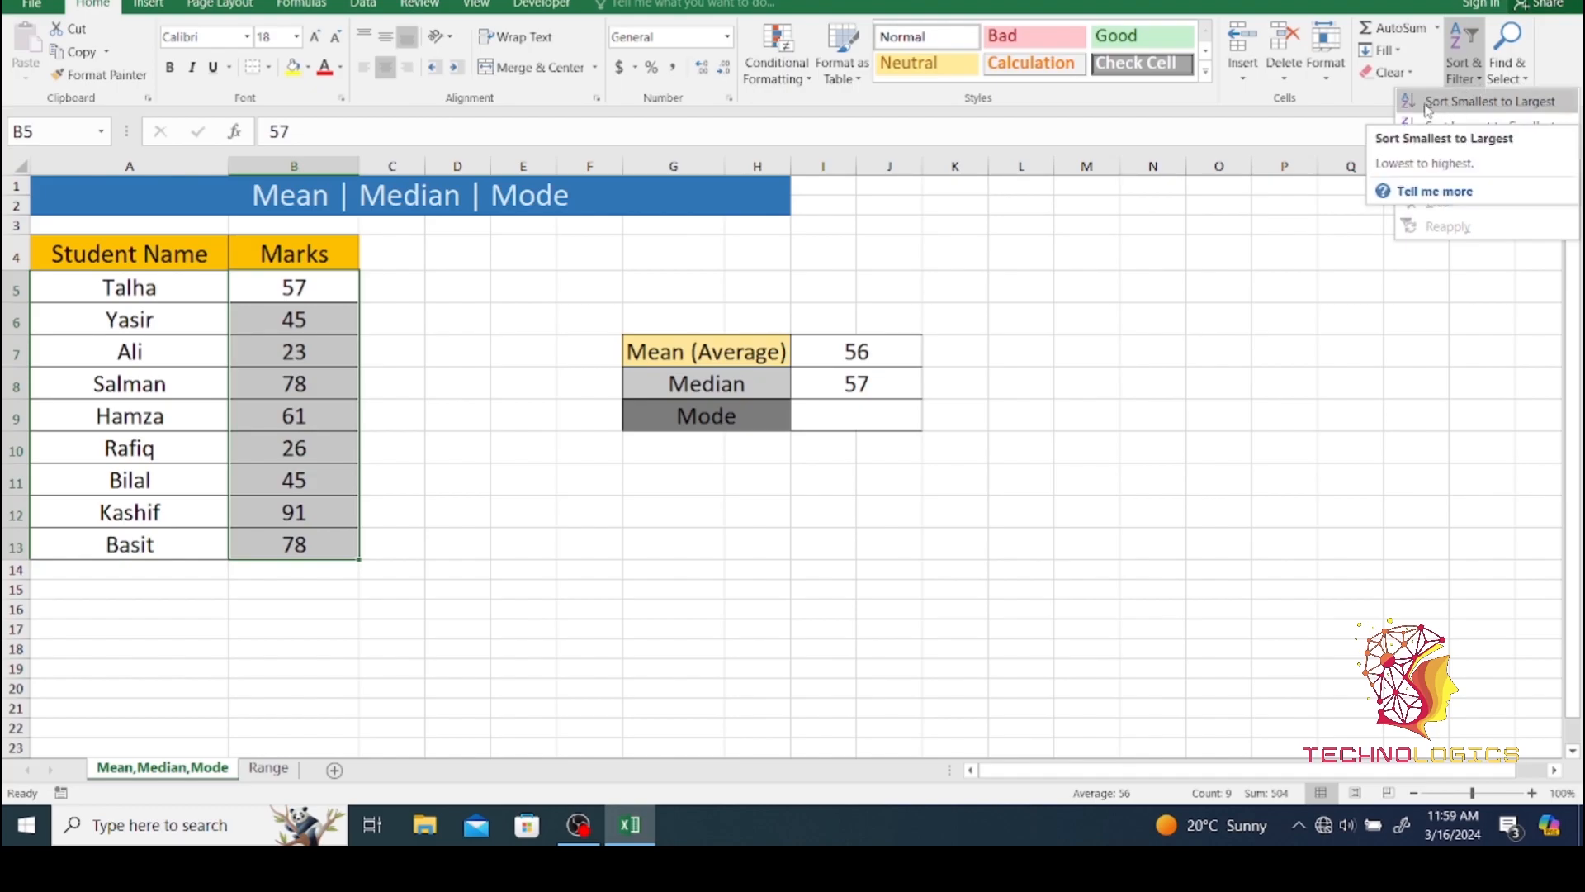
{"action": "left_click", "coordinate": [1426, 104]}
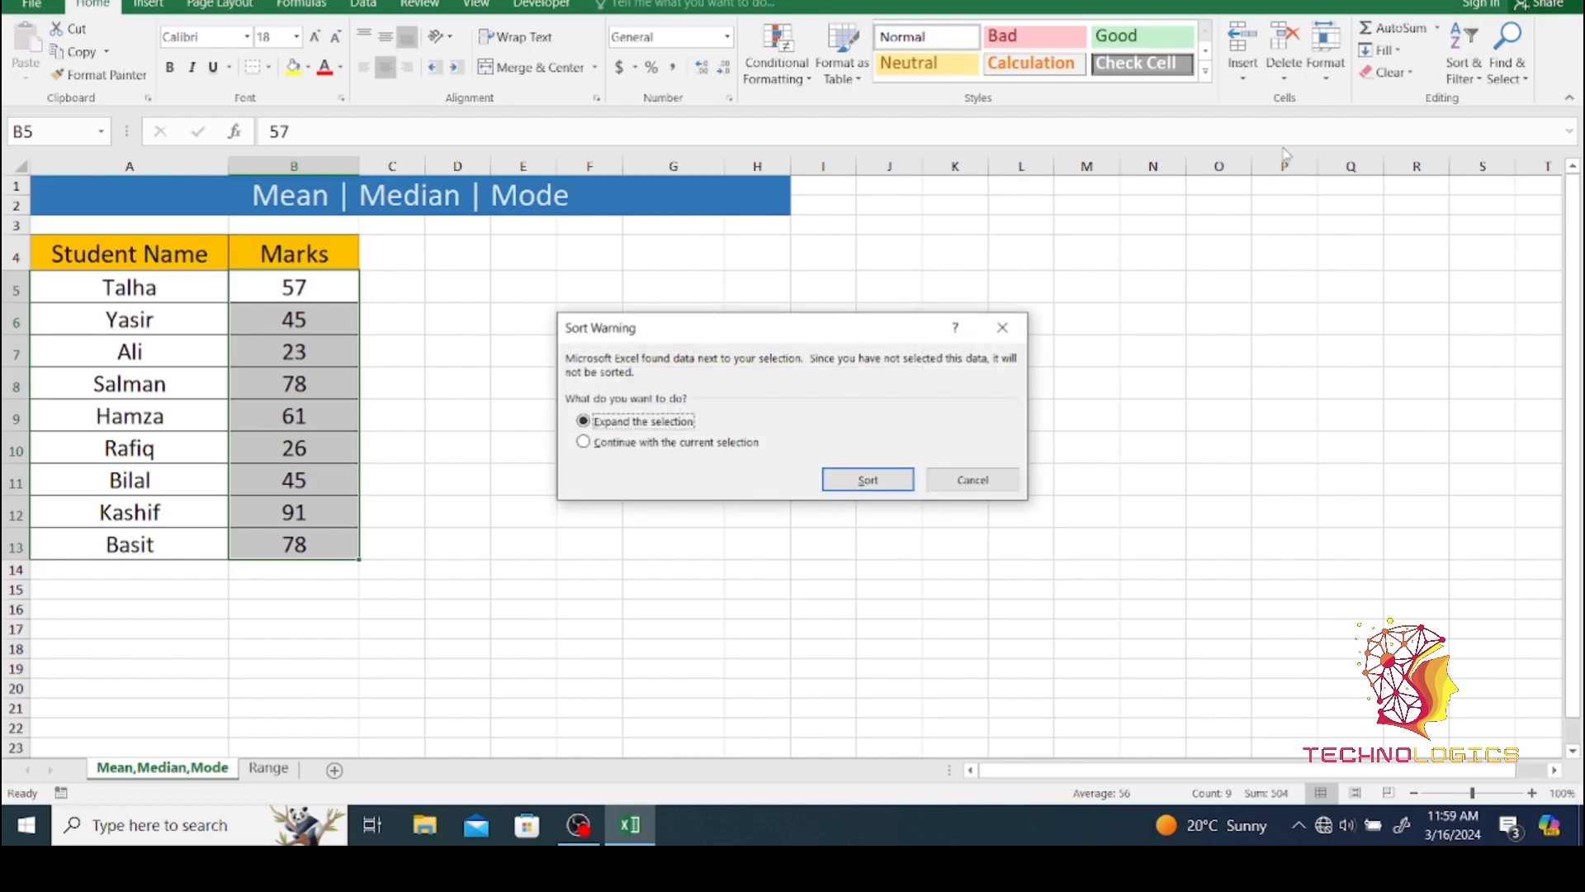
{"action": "left_click", "coordinate": [867, 481]}
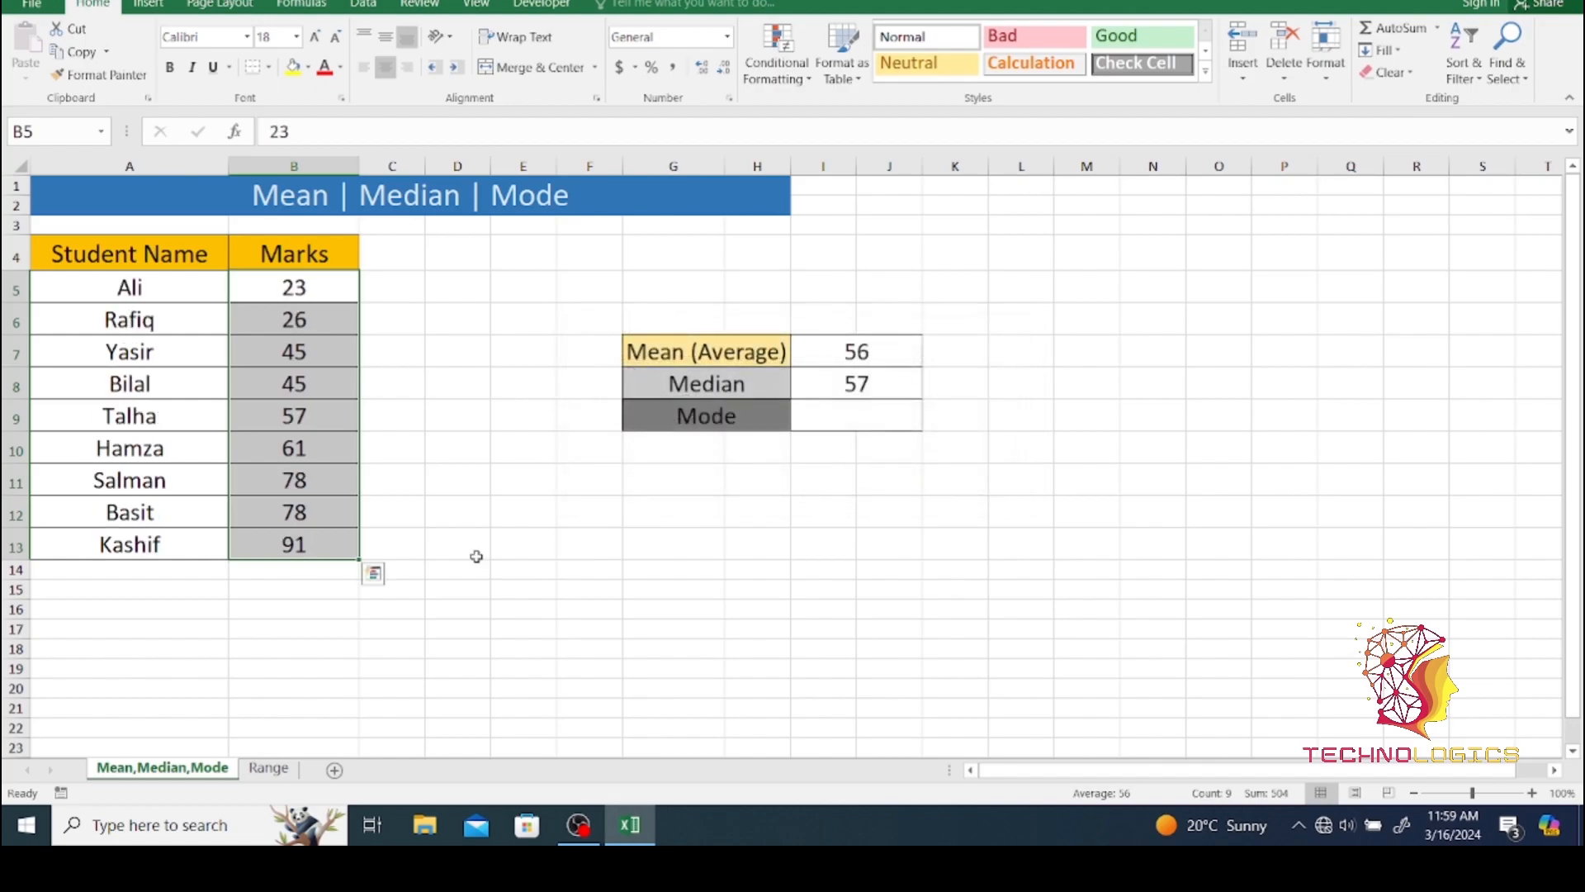
- Examine the sorted marks to locate the middle value in B9 and compare the groups above and below it
{"action": "left_click", "coordinate": [261, 290]}
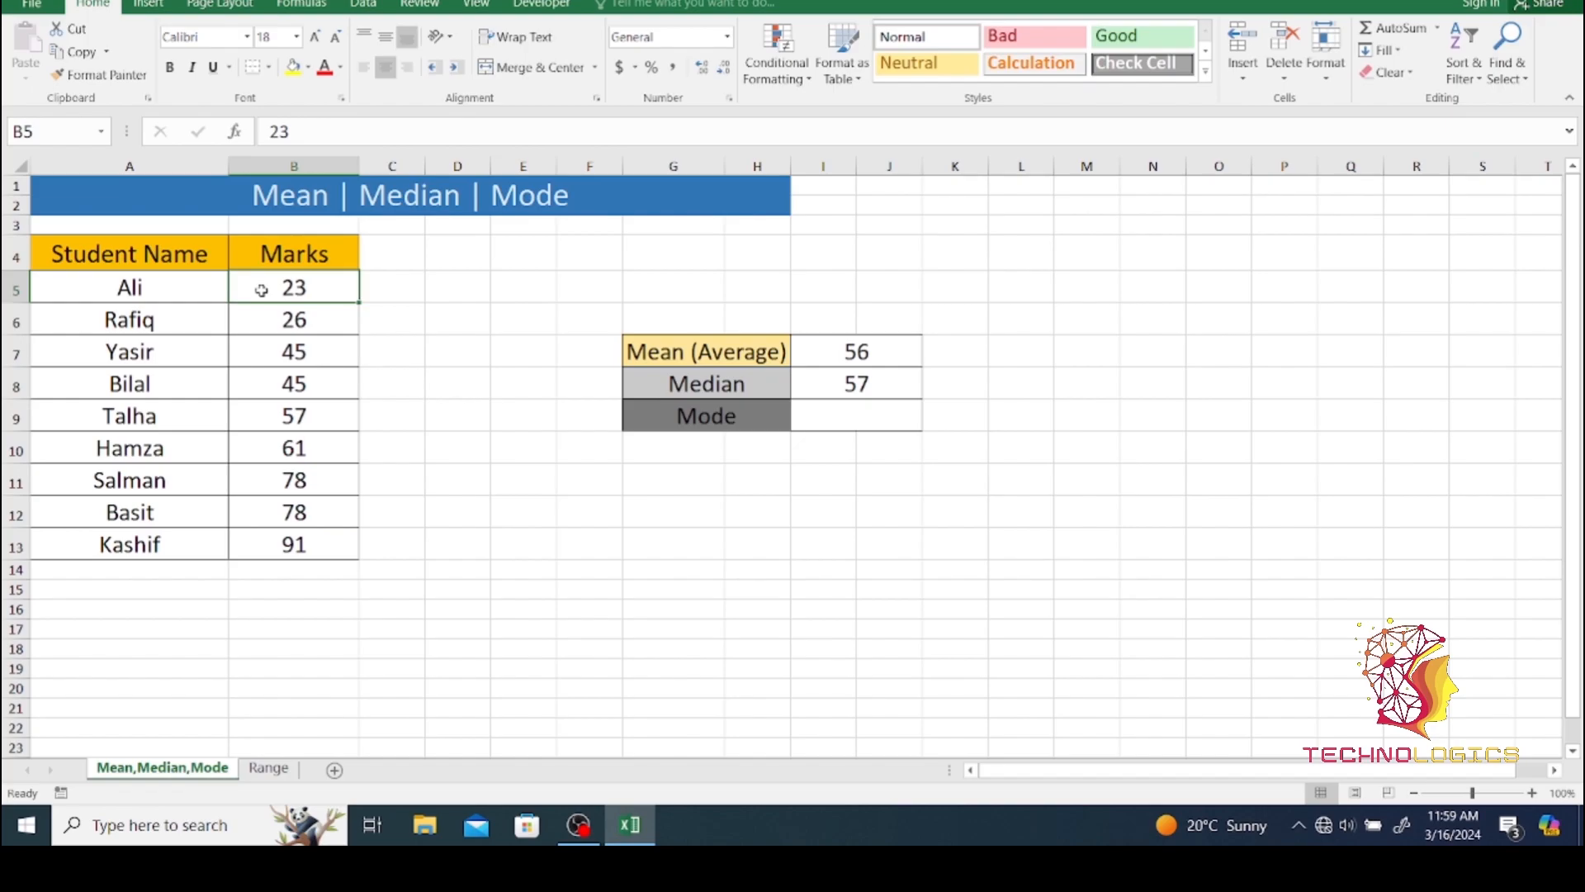
{"action": "left_click_drag", "start_coordinate": [261, 289], "coordinate": [274, 544]}
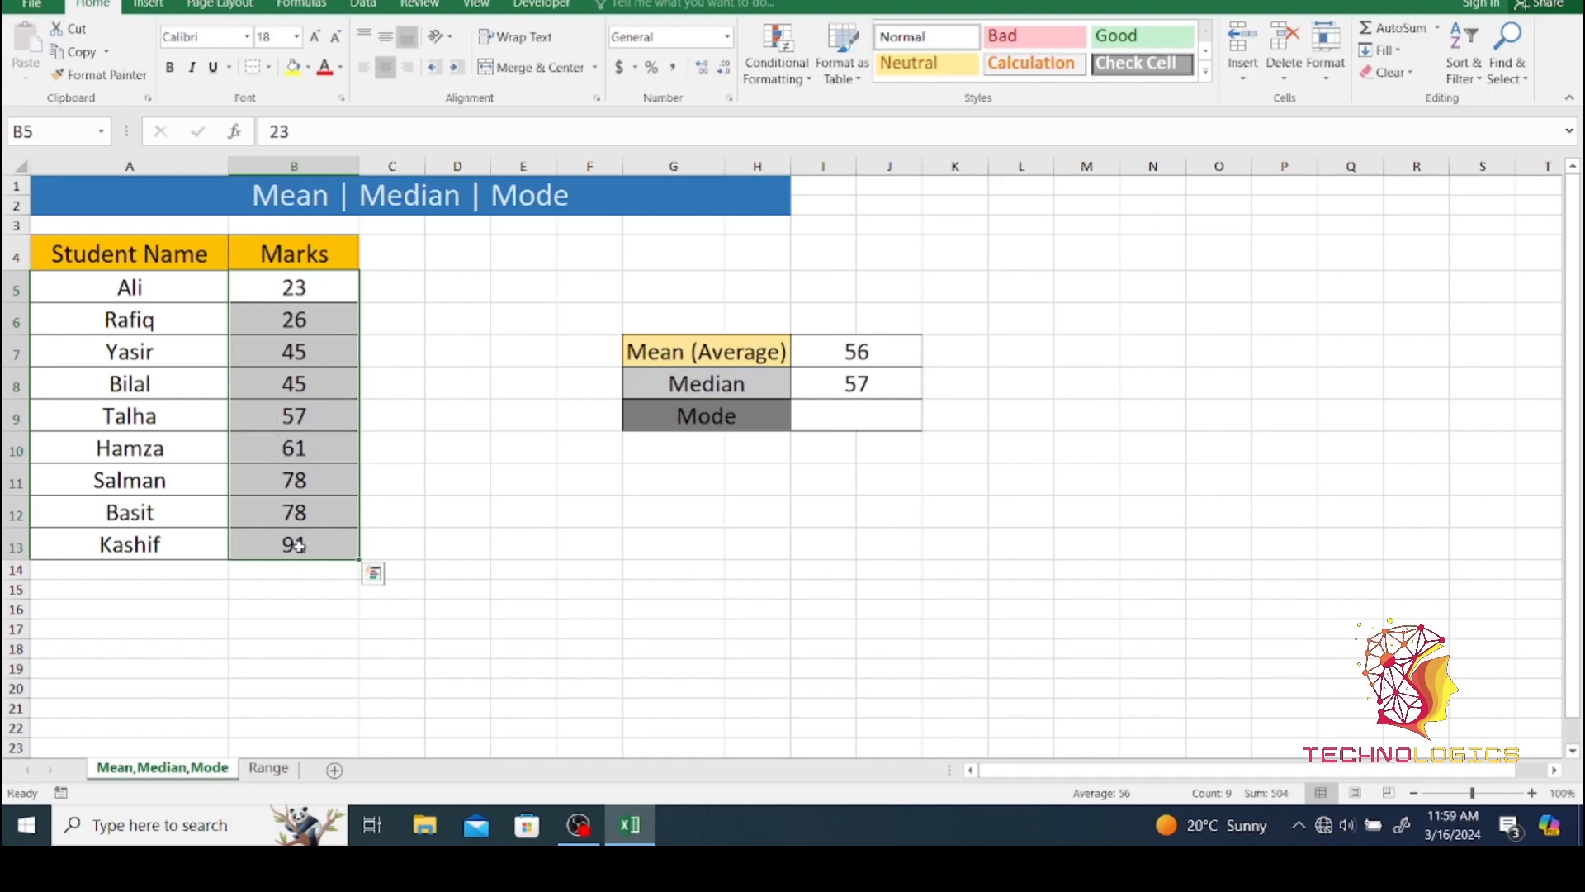
{"action": "left_click", "coordinate": [633, 607]}
{"action": "left_click", "coordinate": [299, 412]}
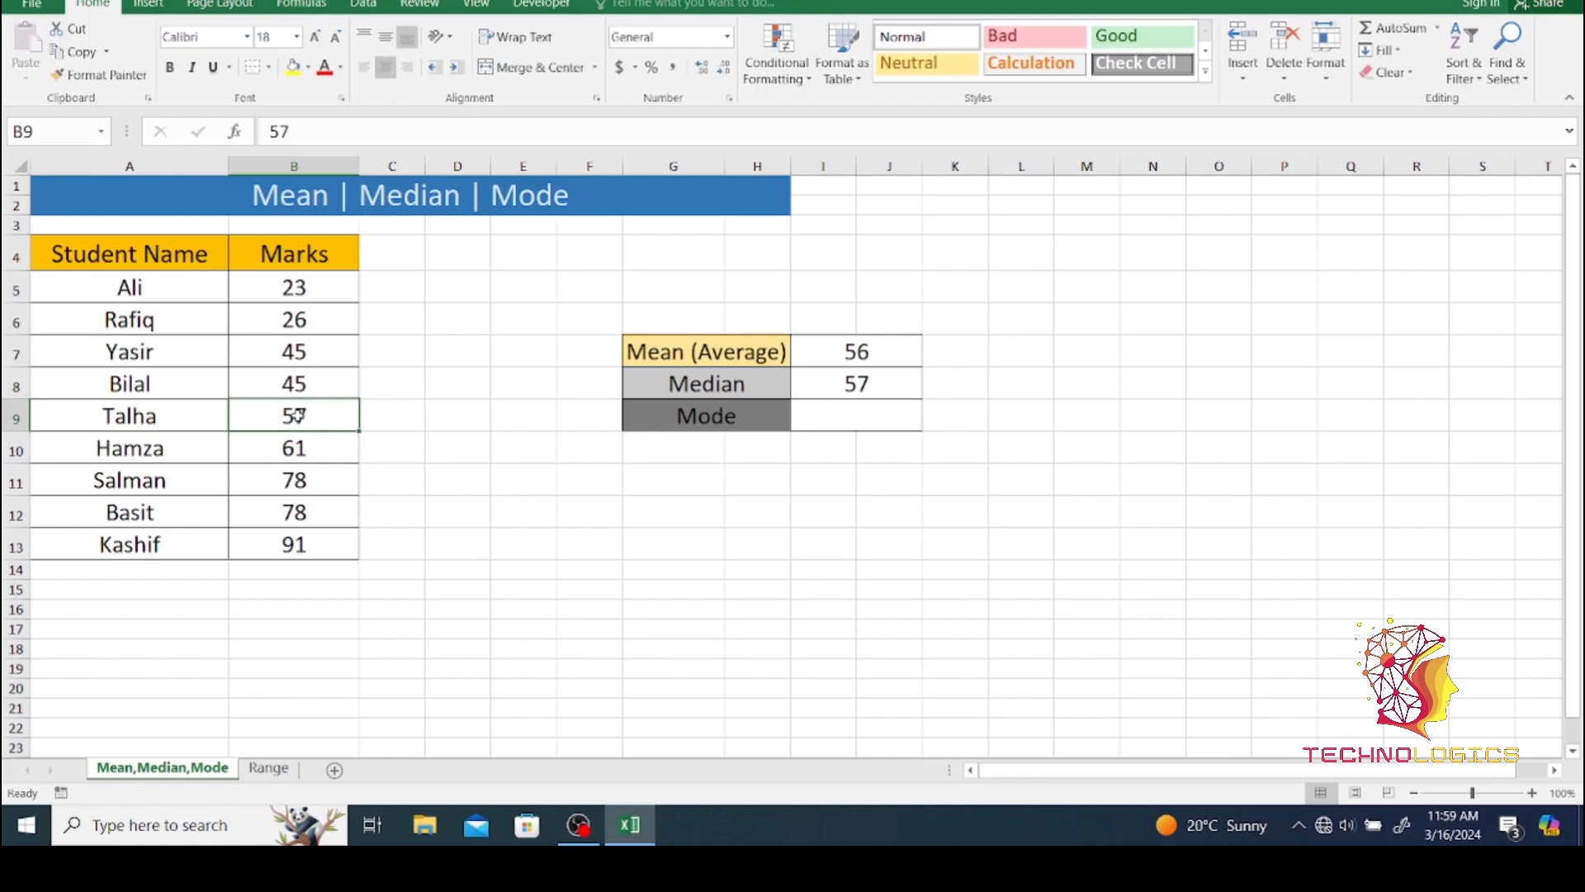
{"action": "left_click_drag", "start_coordinate": [266, 280], "coordinate": [274, 380]}
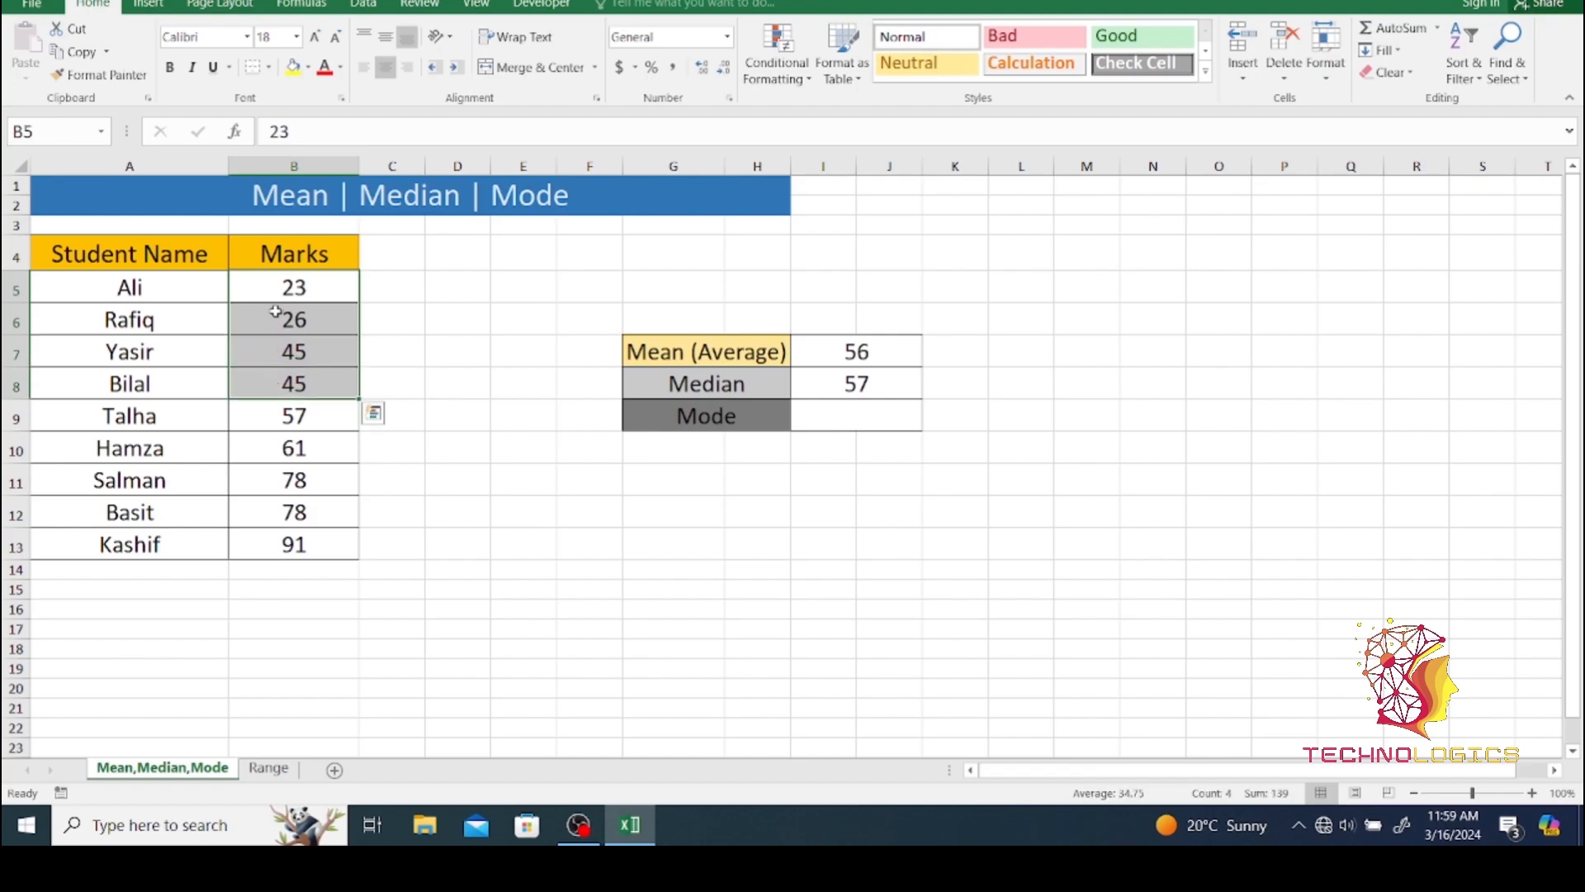
{"action": "left_click_drag", "start_coordinate": [244, 448], "coordinate": [281, 545]}
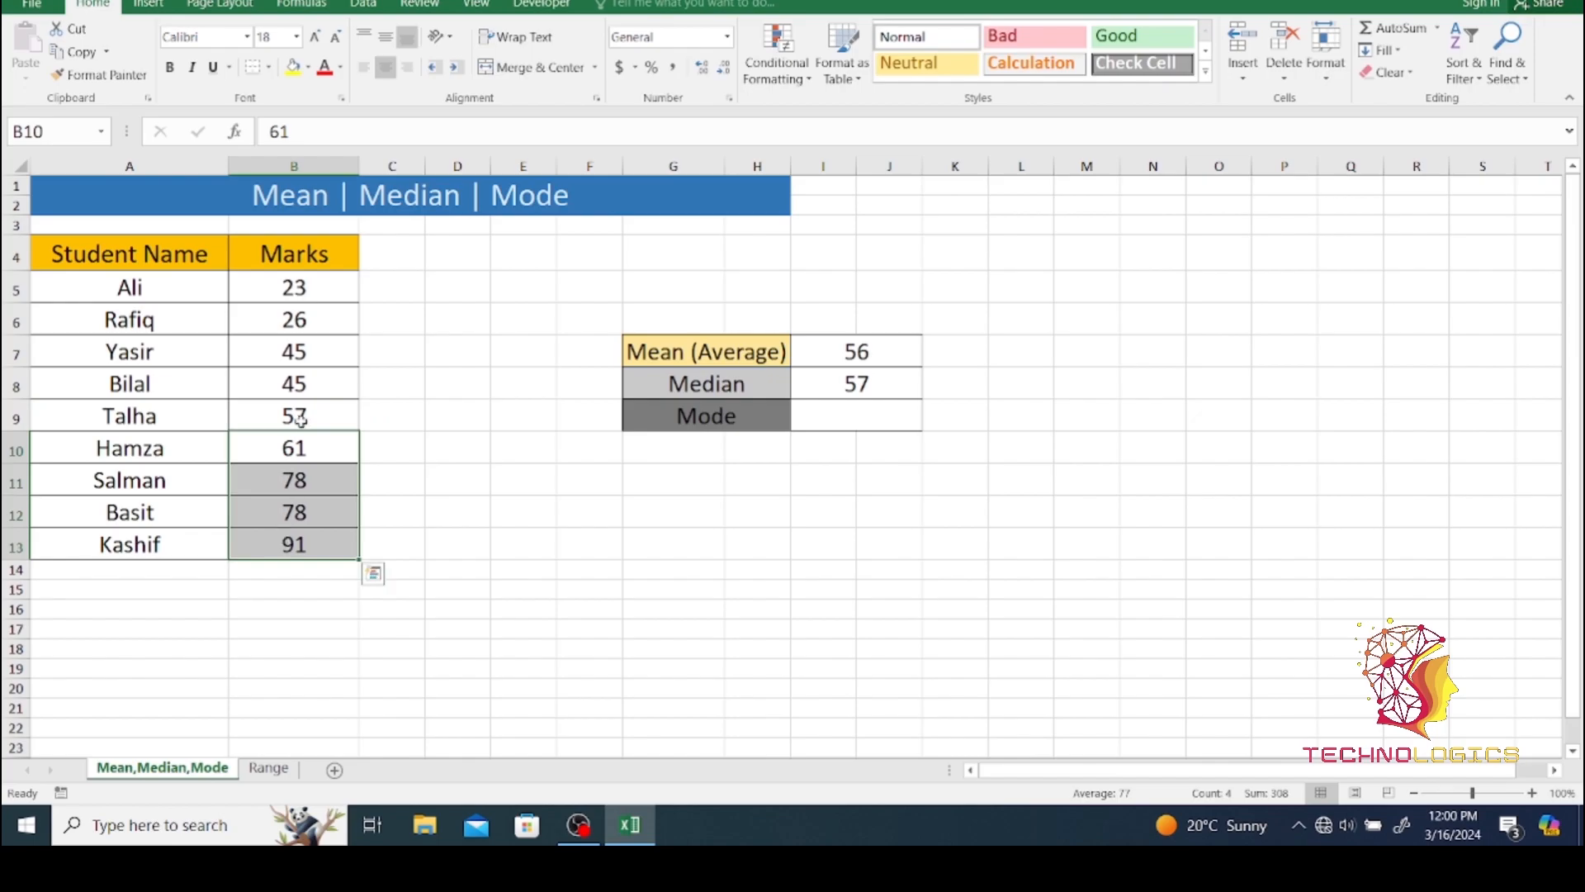
{"action": "left_click", "coordinate": [295, 412]}
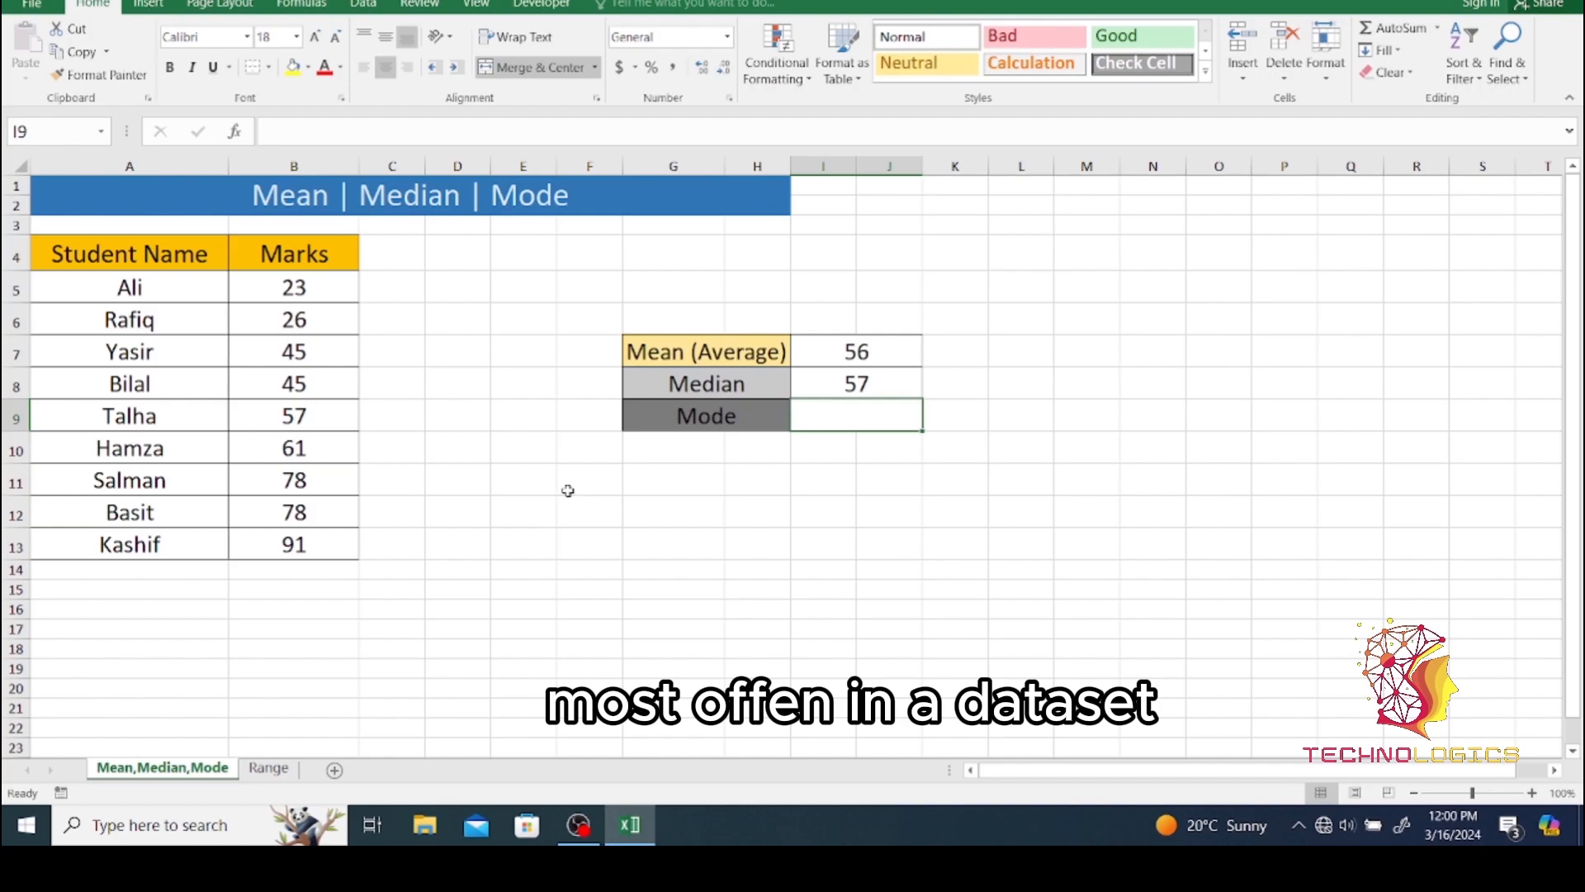
- Calculate the mode of the marks with =MODE(B5:B13) in cell I9 and check it against the marks in B7 and B8
{"action": "type", "text": "=mode"}
{"action": "key", "text": "Tab"}
{"action": "key", "text": "BackSpace"}
{"action": "key", "text": "BackSpace"}
{"action": "key", "text": "BackSpace"}
{"action": "key", "text": "BackSpace"}
{"action": "key", "text": "BackSpace"}
{"action": "key", "text": "BackSpace"}
{"action": "type", "text": "("}
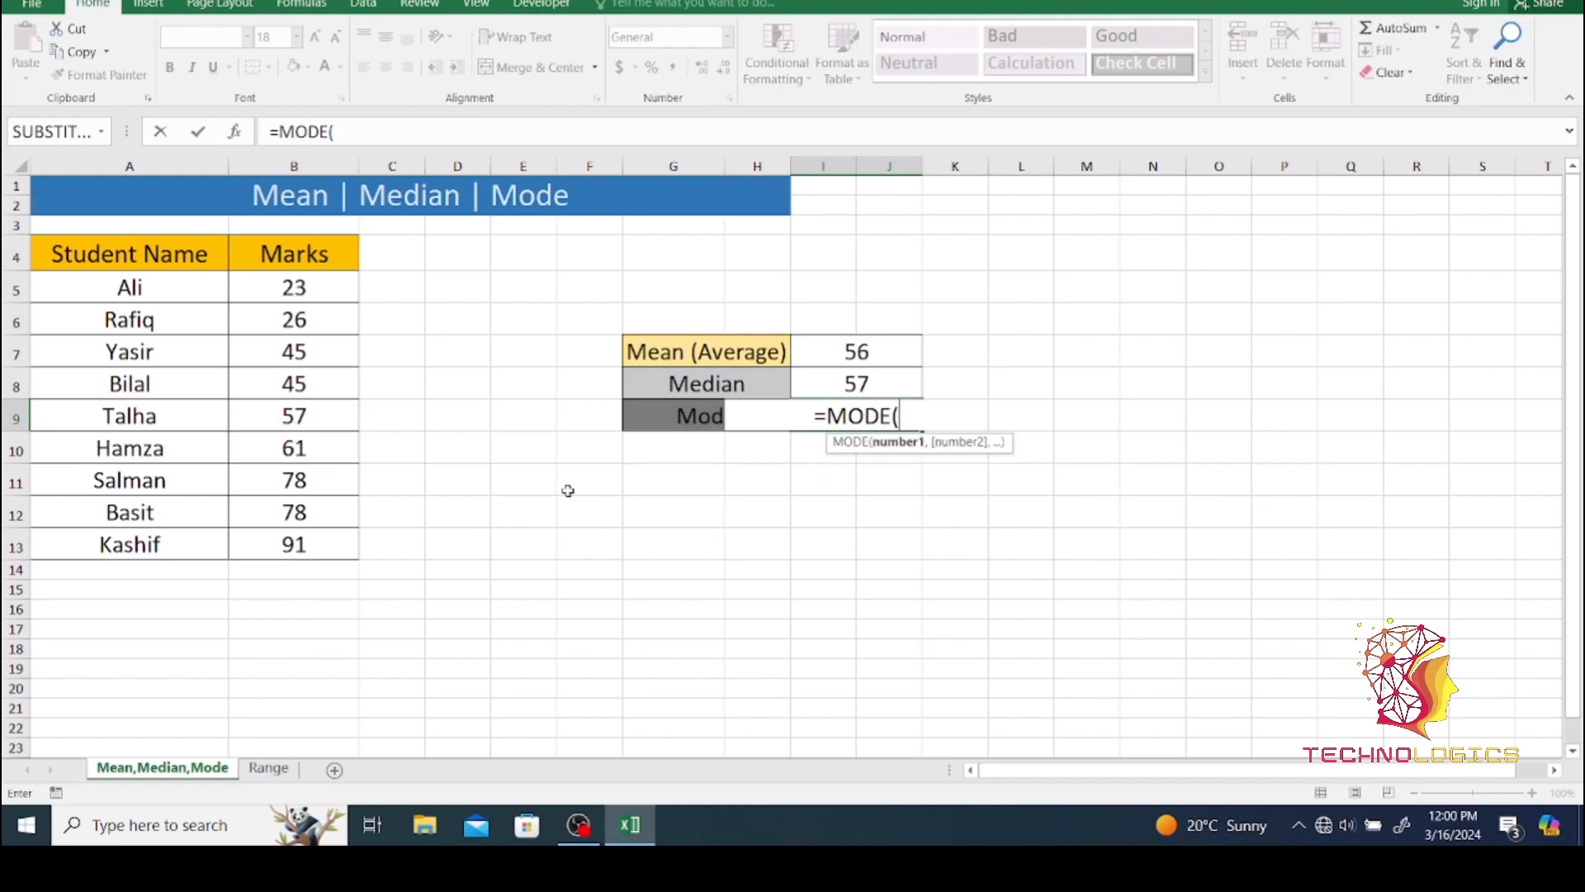
{"action": "left_click_drag", "start_coordinate": [268, 285], "coordinate": [265, 534]}
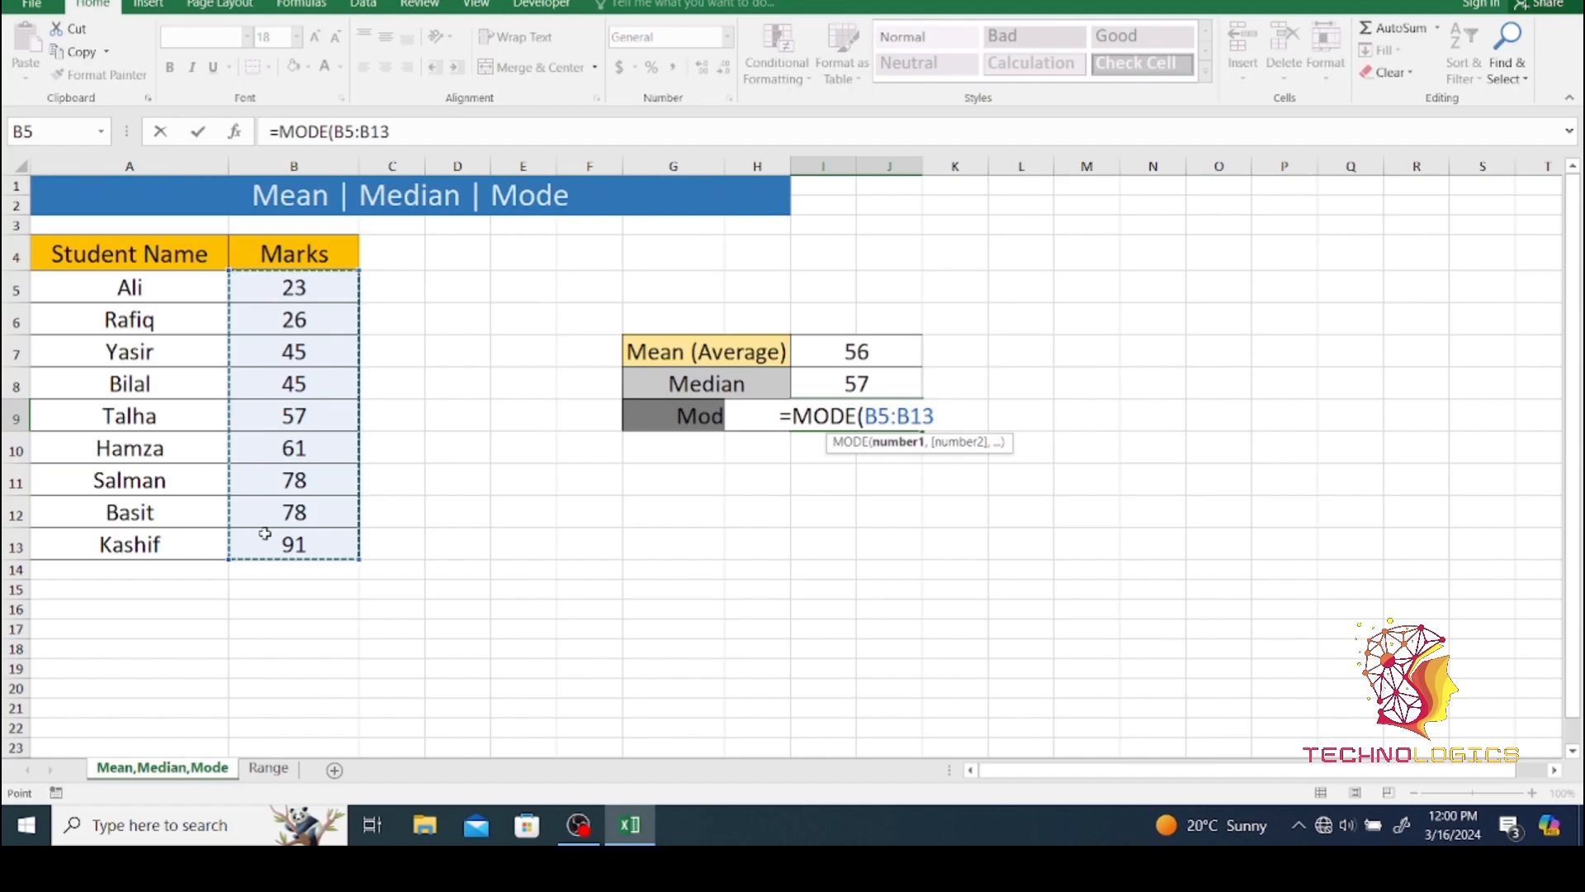
{"action": "type", "text": ")"}
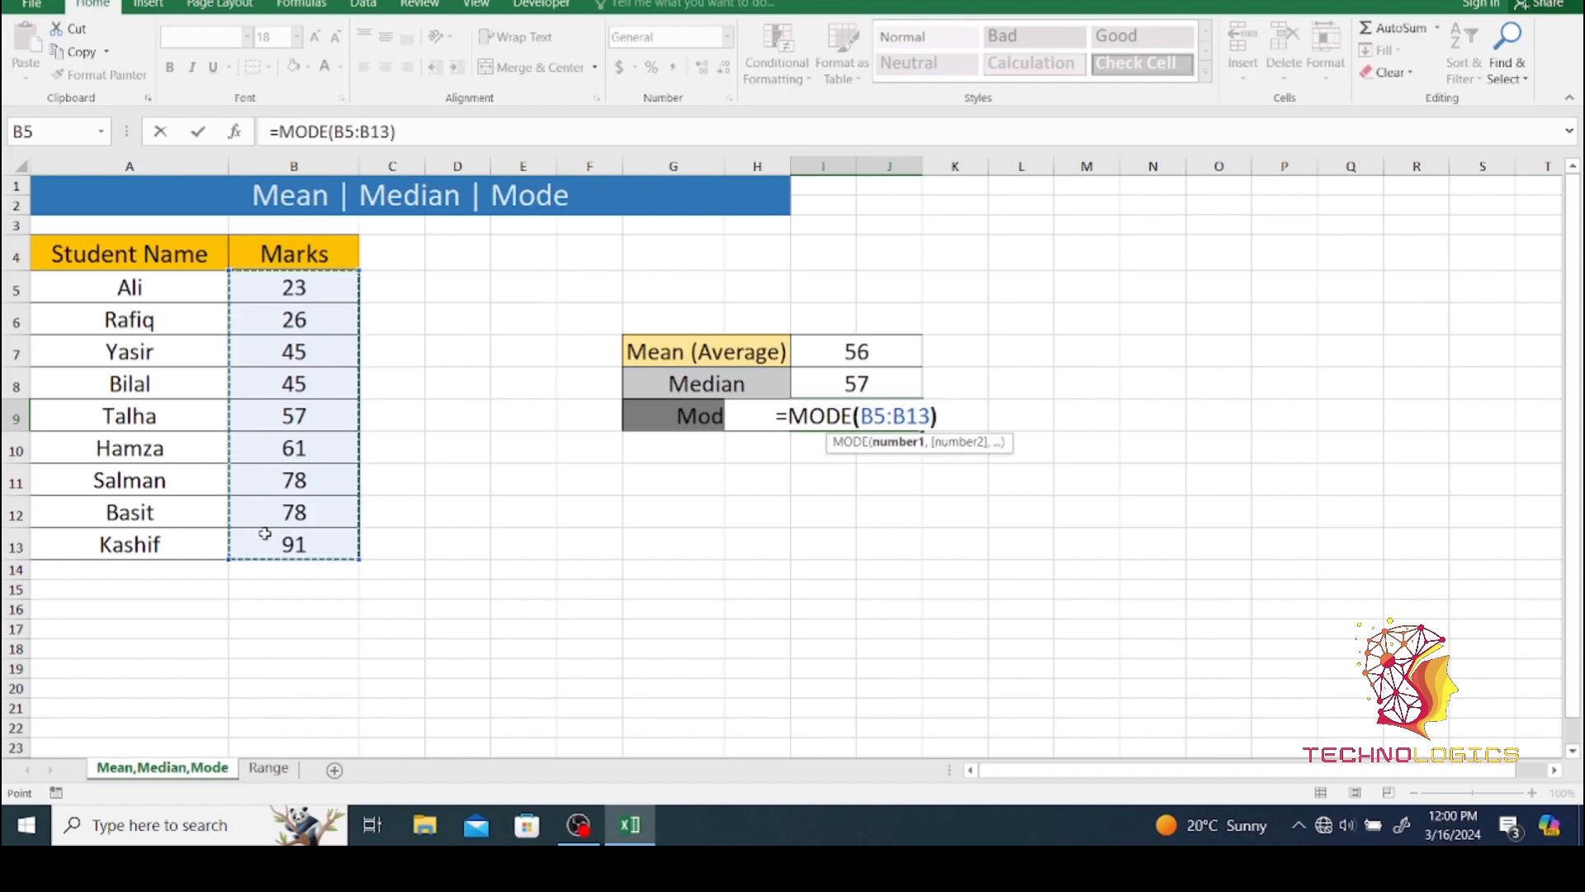
{"action": "key", "text": "Return"}
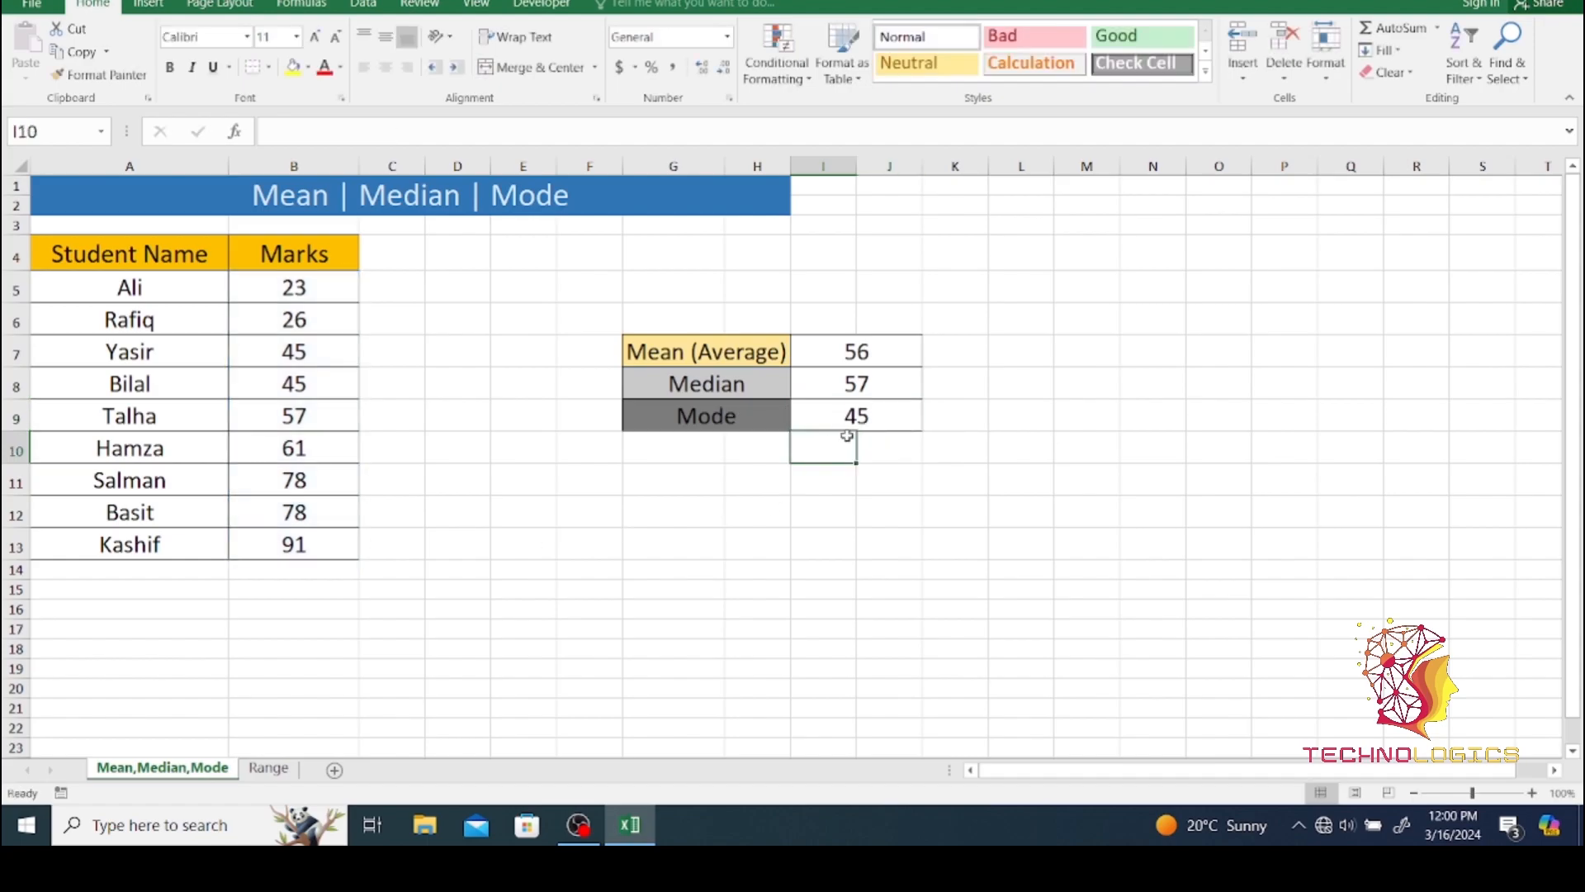
{"action": "left_click", "coordinate": [860, 417]}
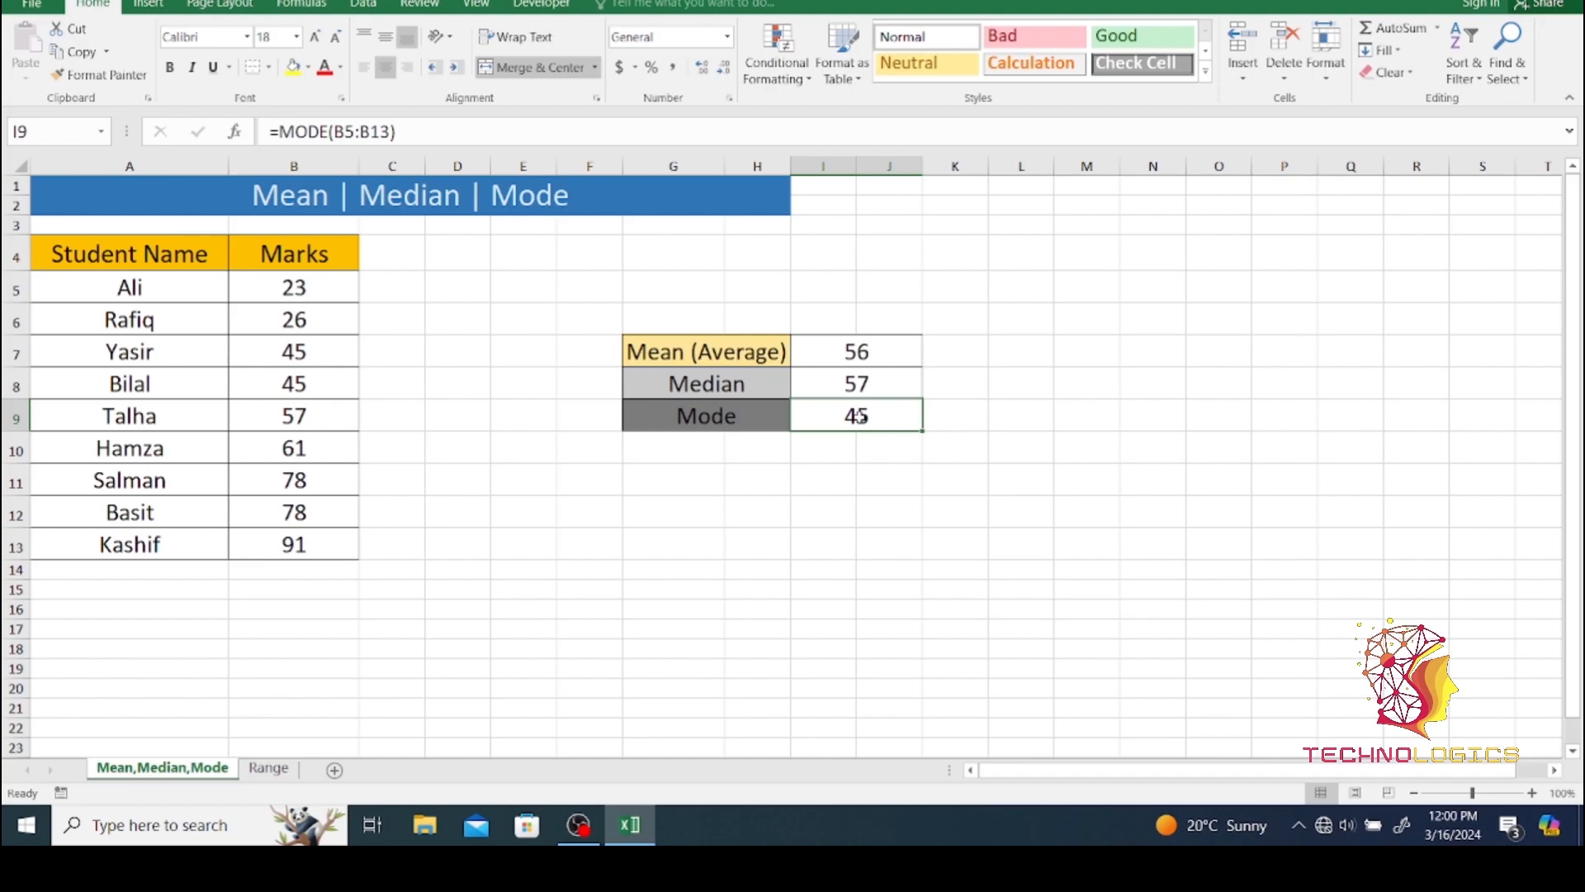
{"action": "left_click", "coordinate": [299, 352]}
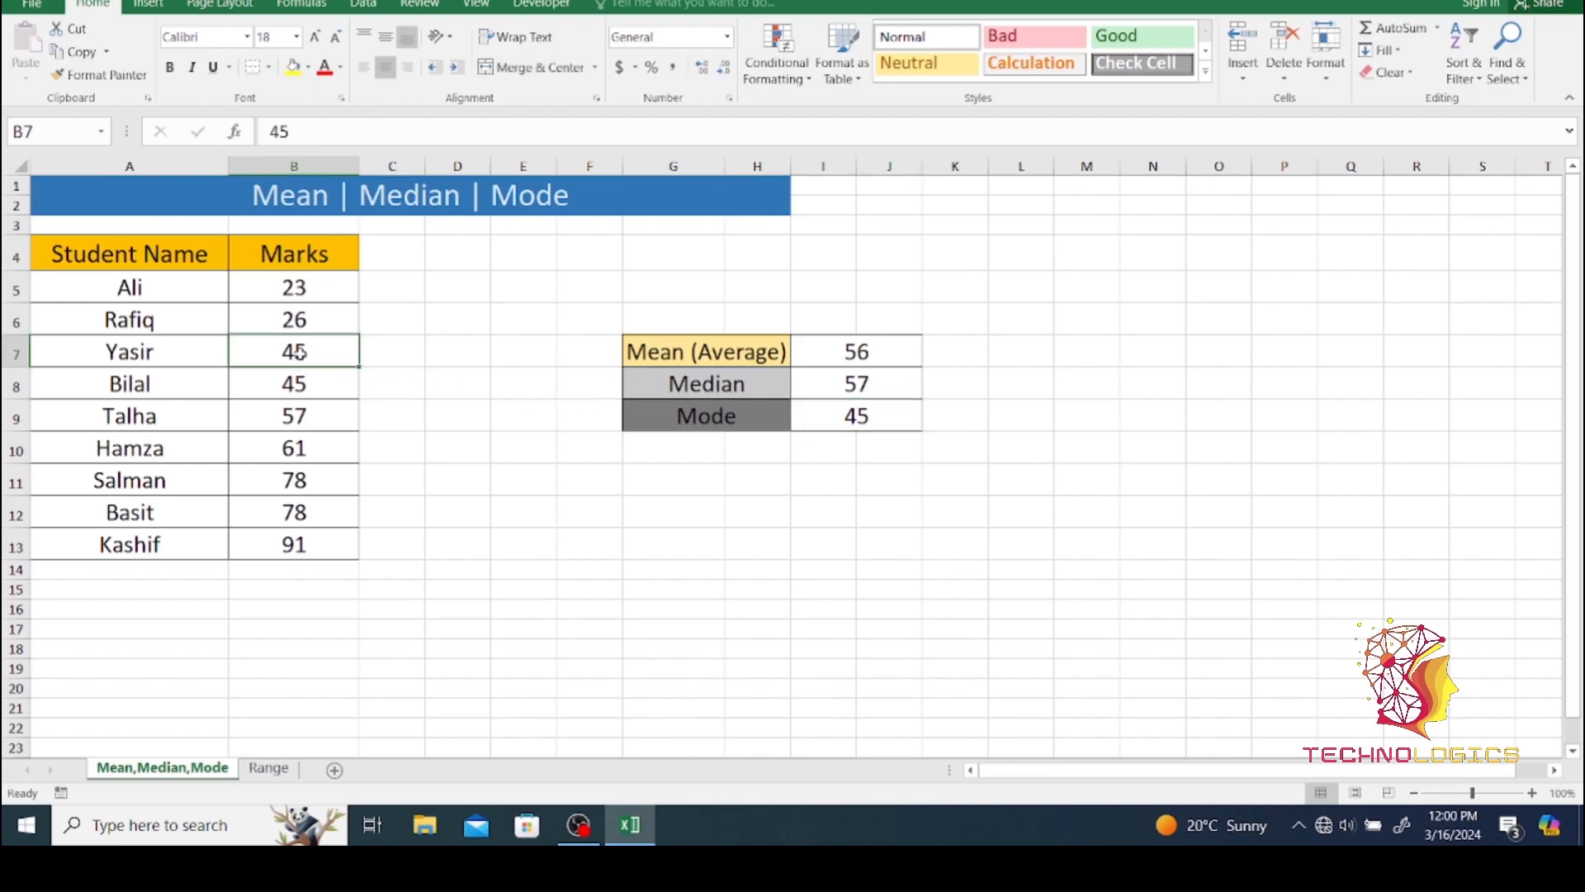
{"action": "left_click", "coordinate": [296, 384]}
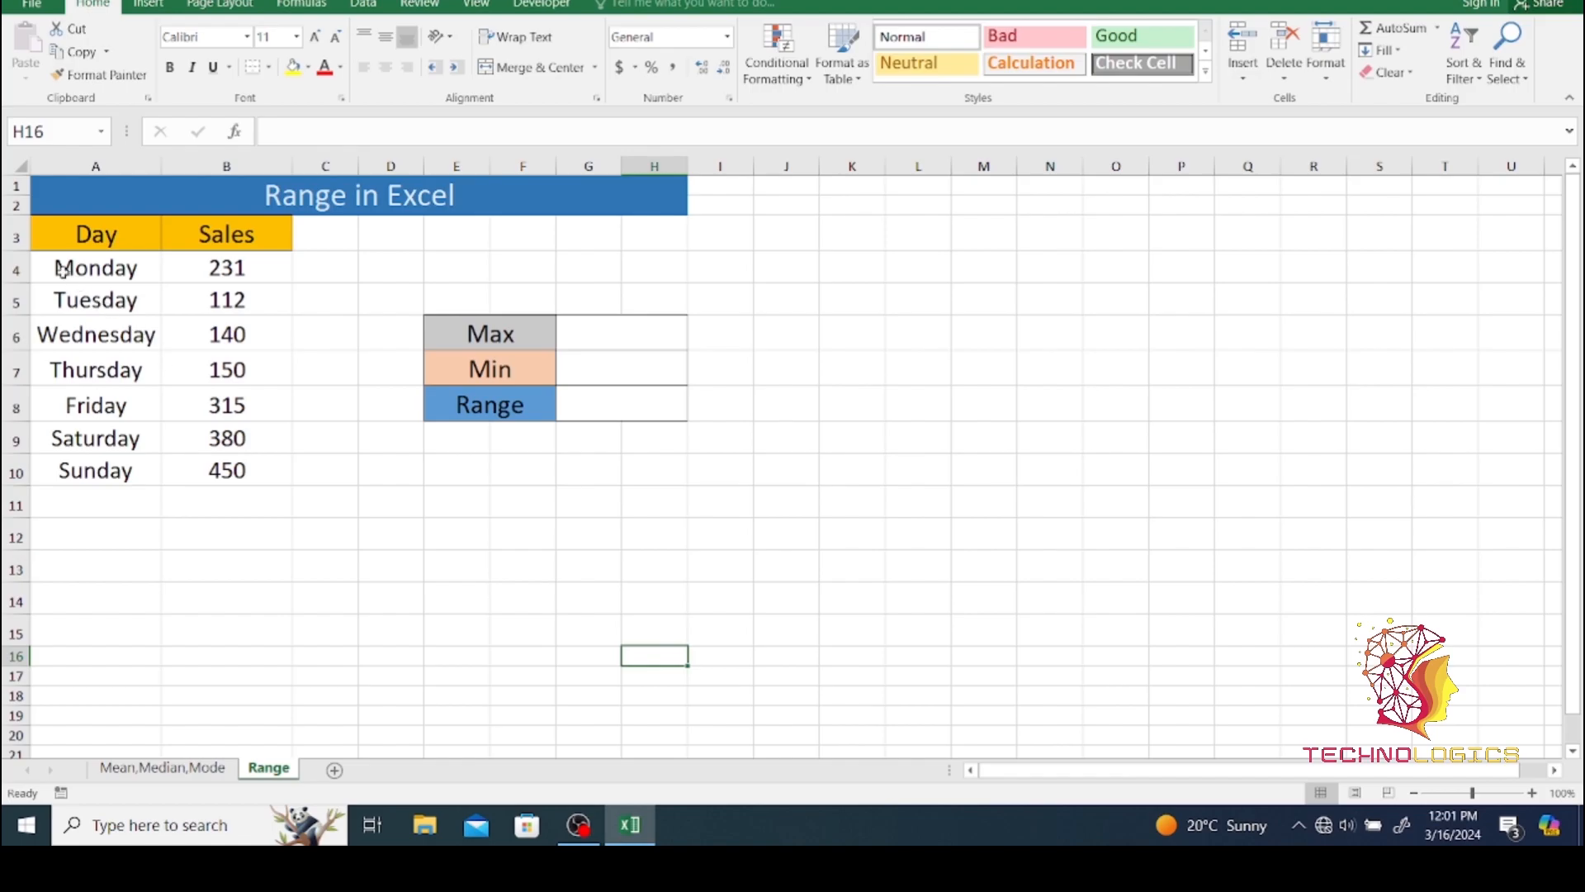
- On the Range sheet, calculate the highest sales value with =MAX(B4:B10) in the Max result cell G6
{"action": "left_click_drag", "start_coordinate": [66, 270], "coordinate": [69, 471]}
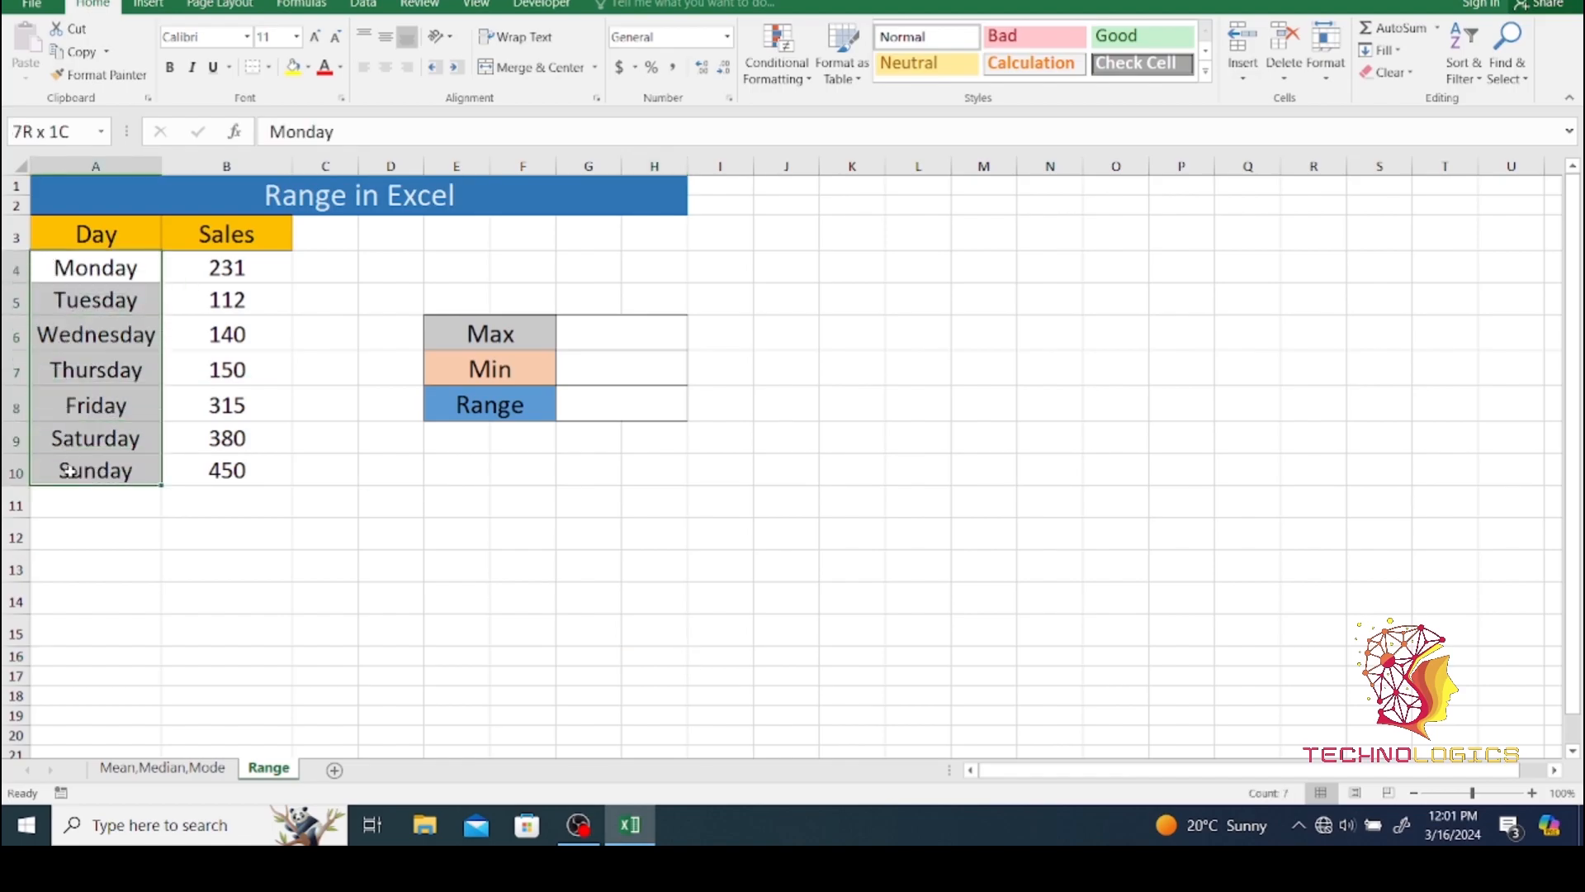
{"action": "left_click_drag", "start_coordinate": [195, 261], "coordinate": [223, 472]}
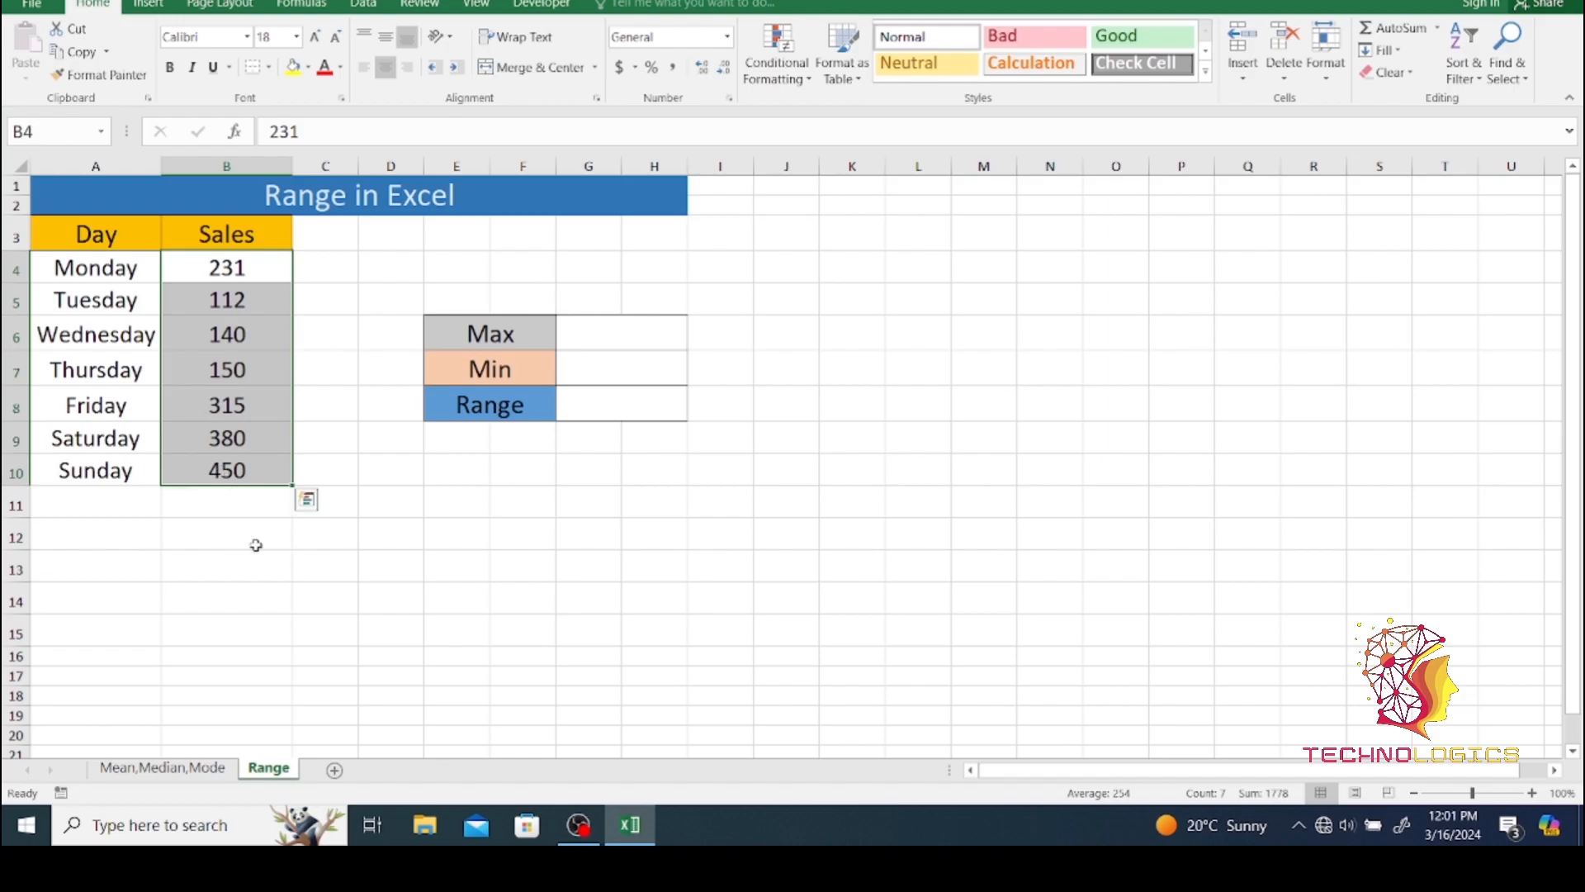
{"action": "left_click", "coordinate": [594, 338]}
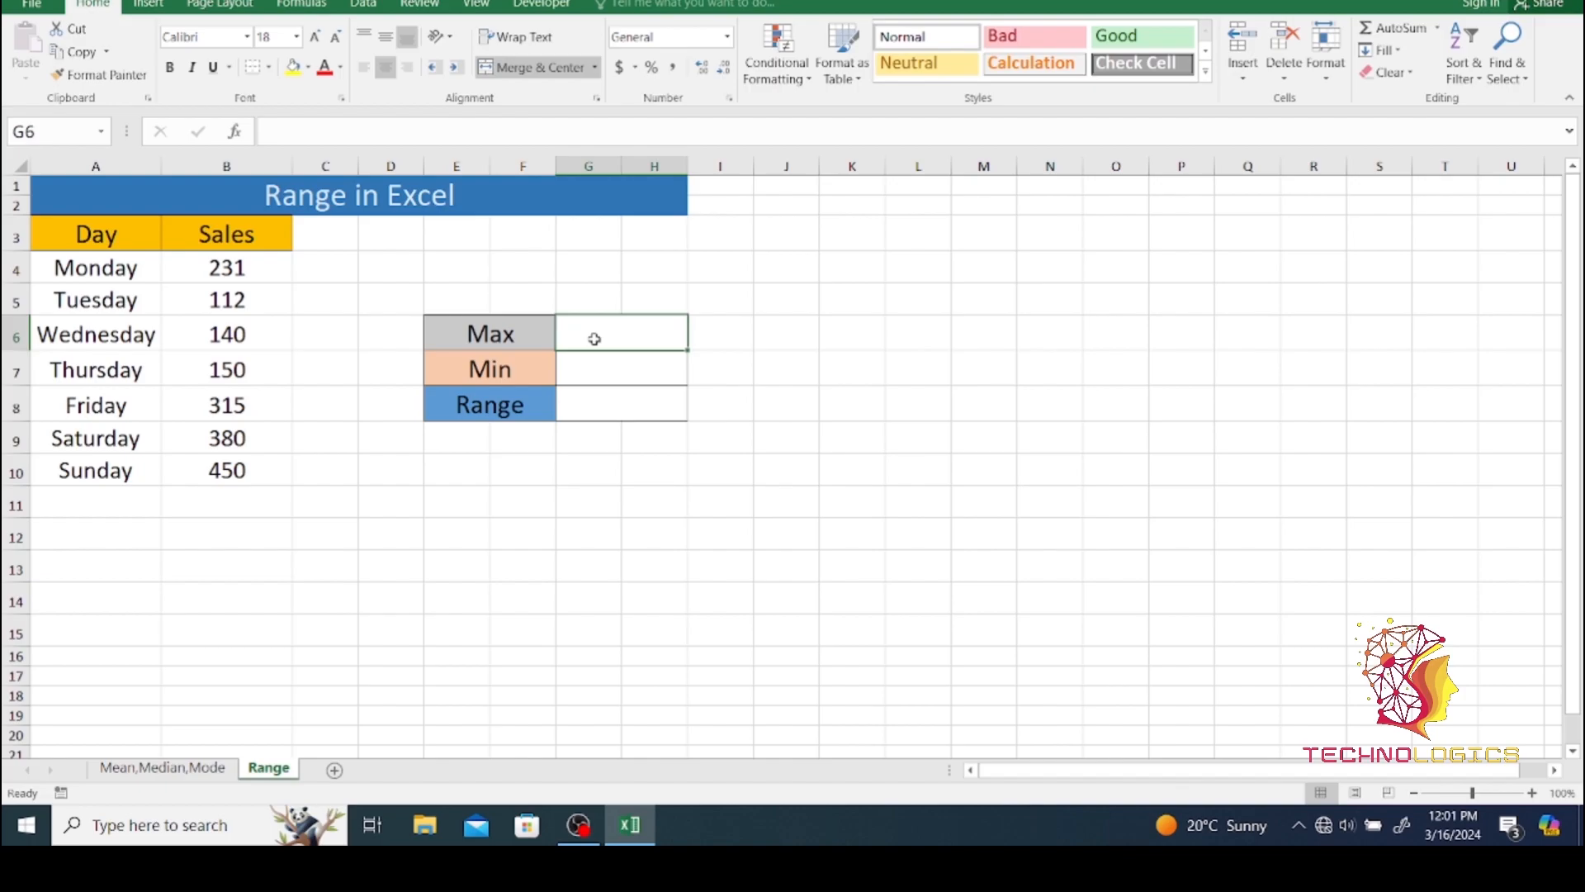
{"action": "left_click", "coordinate": [600, 366]}
{"action": "left_click", "coordinate": [595, 330]}
{"action": "type", "text": "=max"}
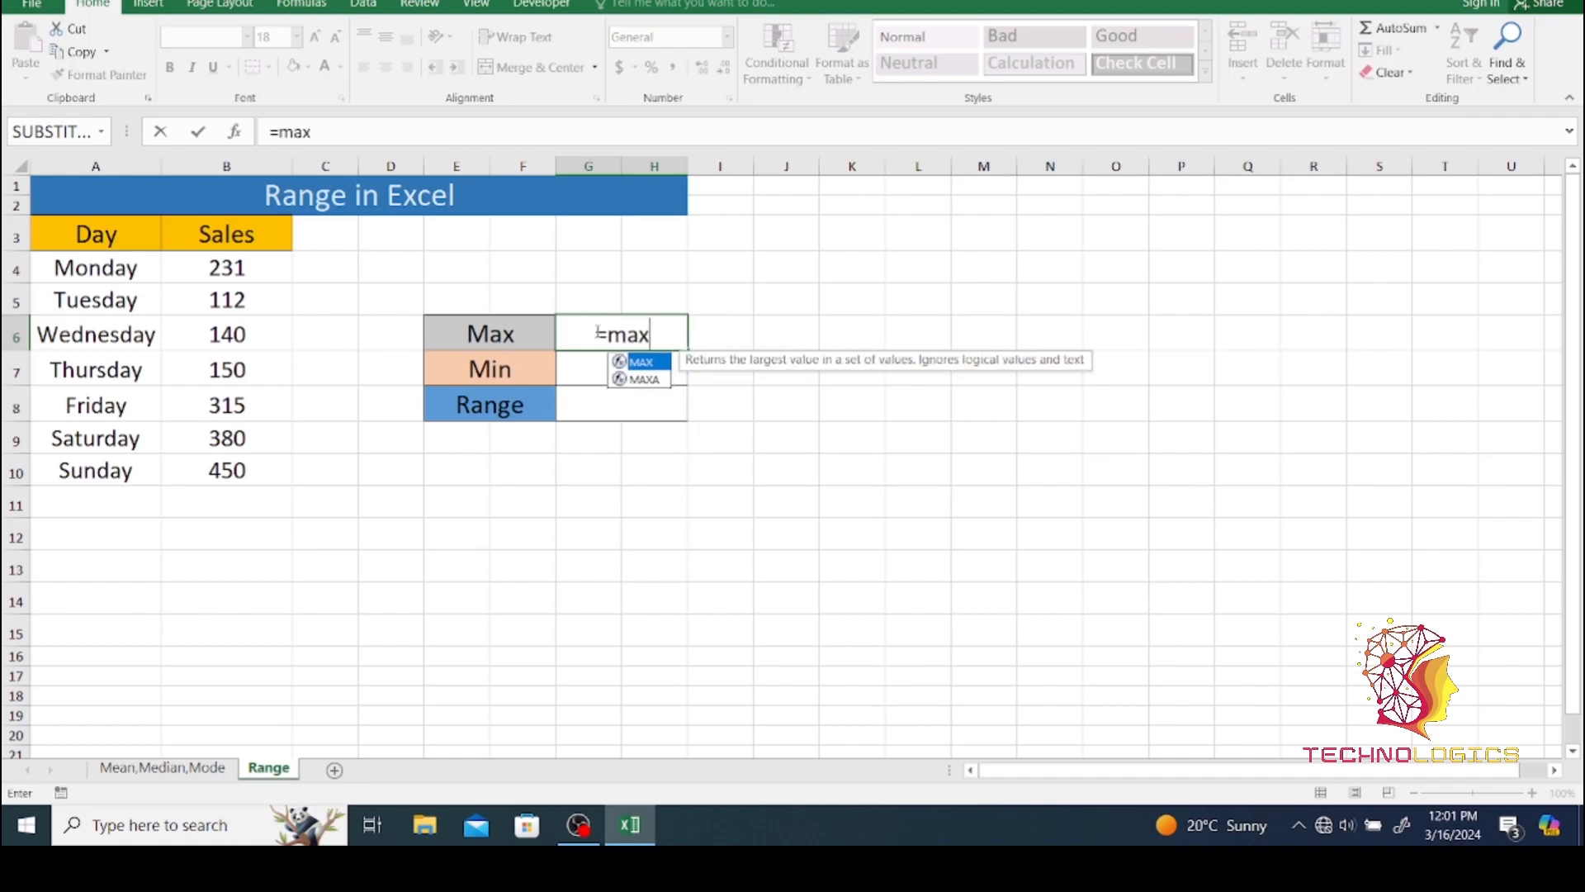
{"action": "key", "text": "Tab"}
{"action": "left_click_drag", "start_coordinate": [208, 263], "coordinate": [225, 465]}
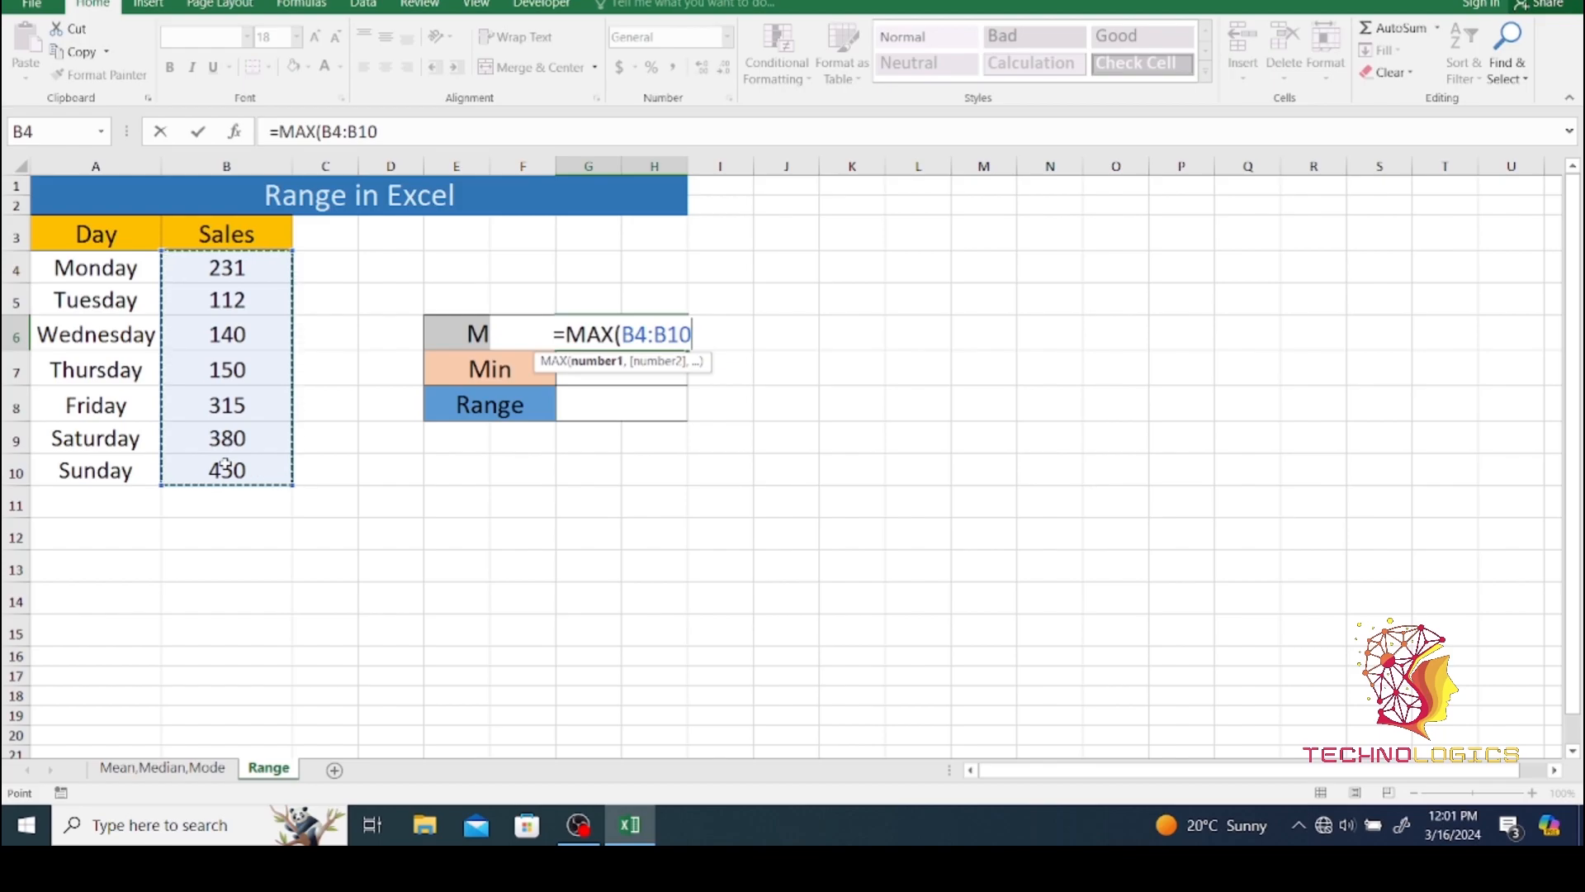
{"action": "key", "text": "Return"}
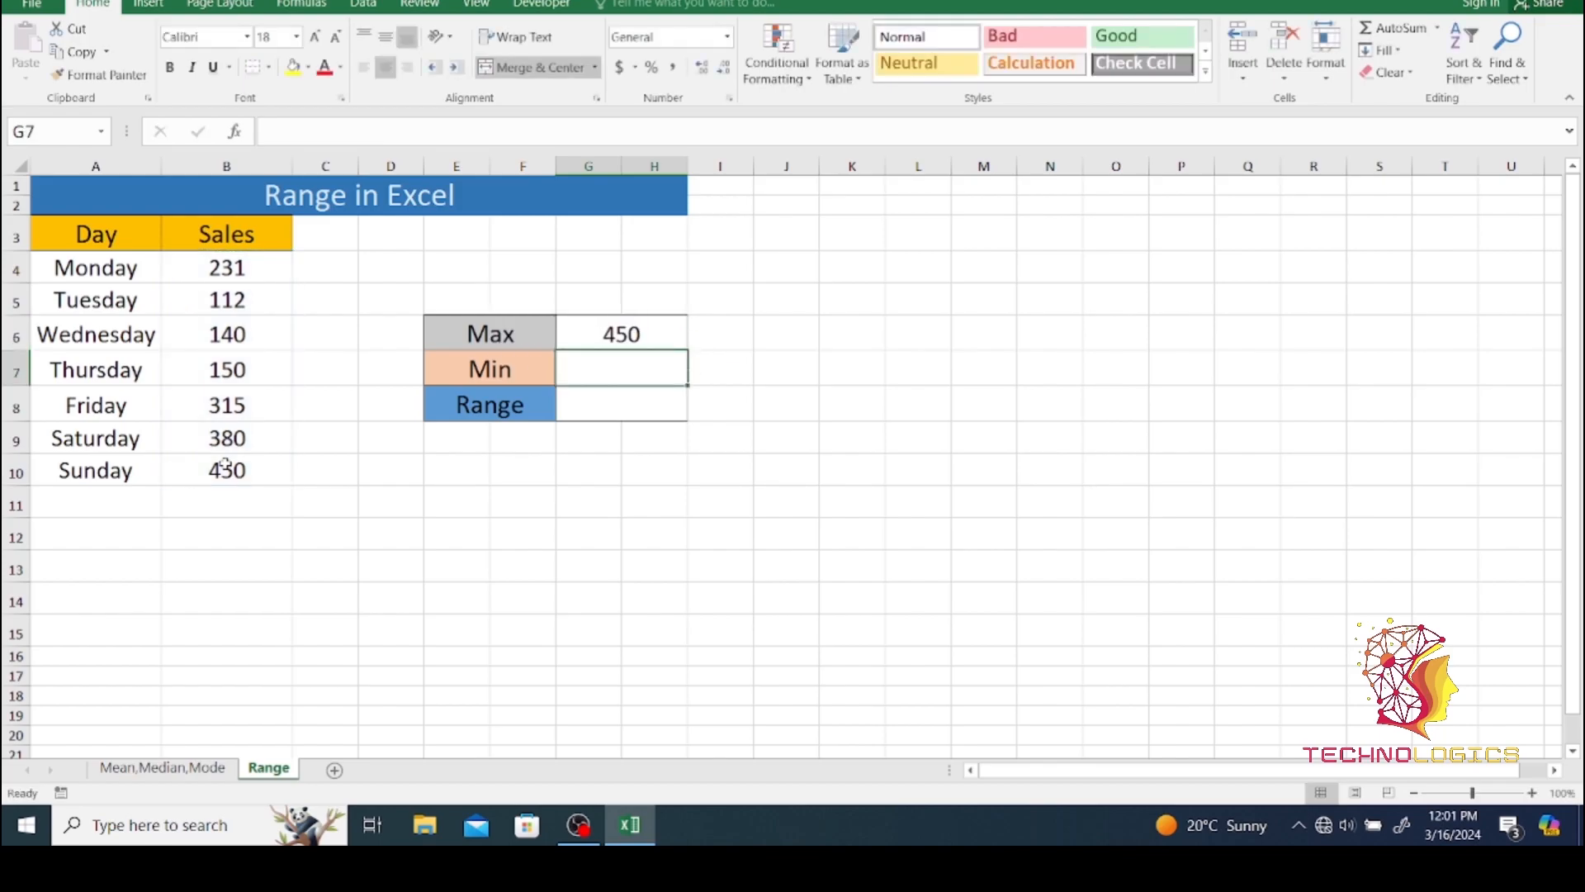
{"action": "left_click", "coordinate": [586, 339]}
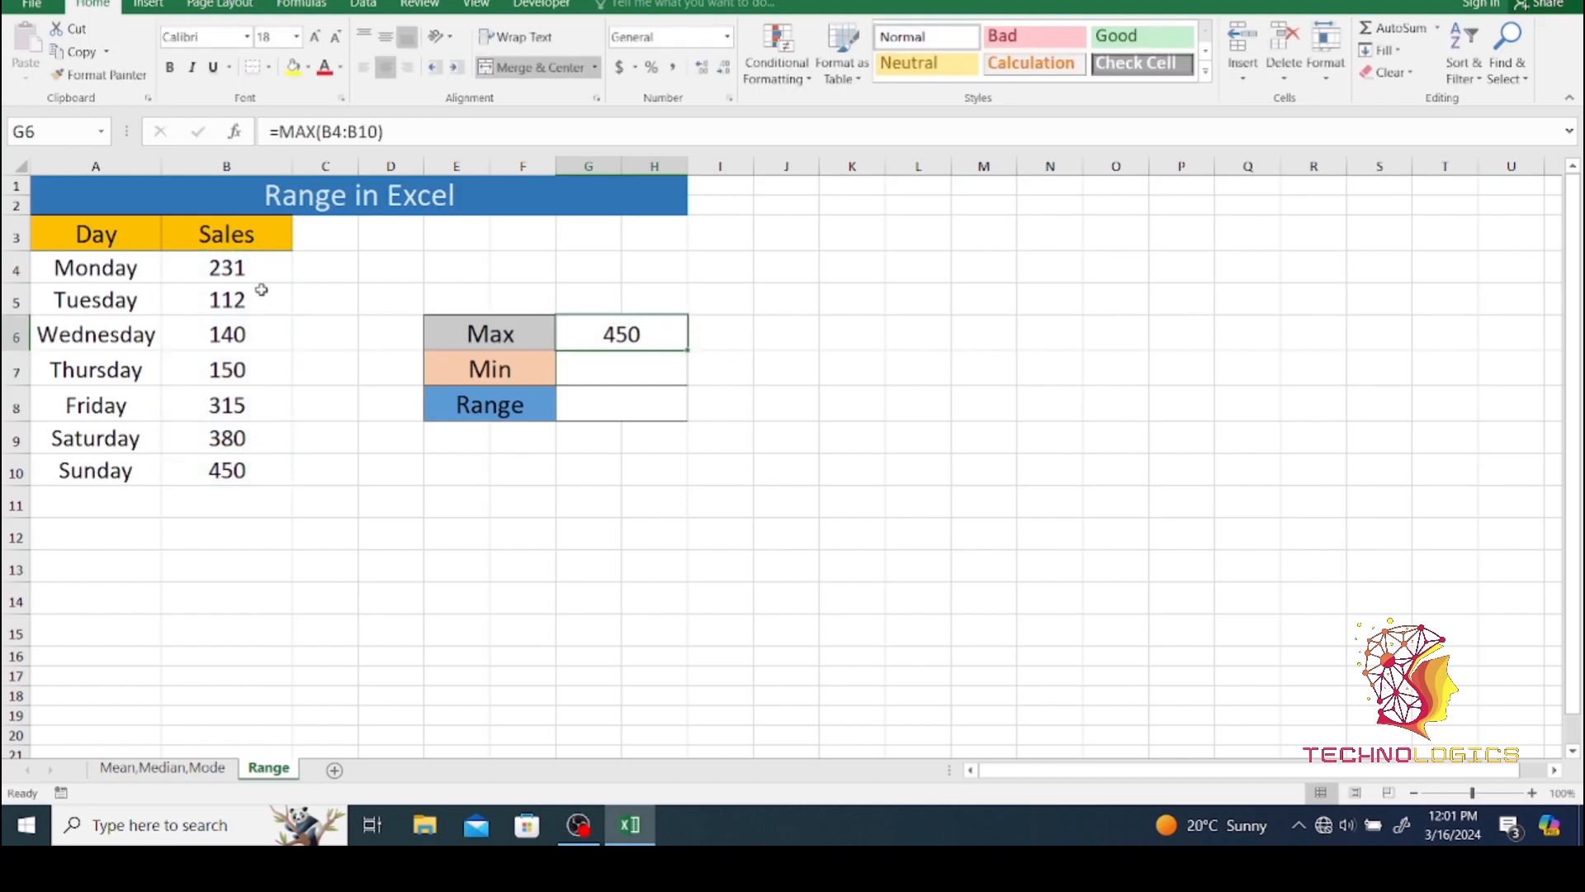
- Calculate the lowest sales value with =MIN(B4:B10) in the Min result cell G7
{"action": "left_click_drag", "start_coordinate": [206, 268], "coordinate": [241, 508]}
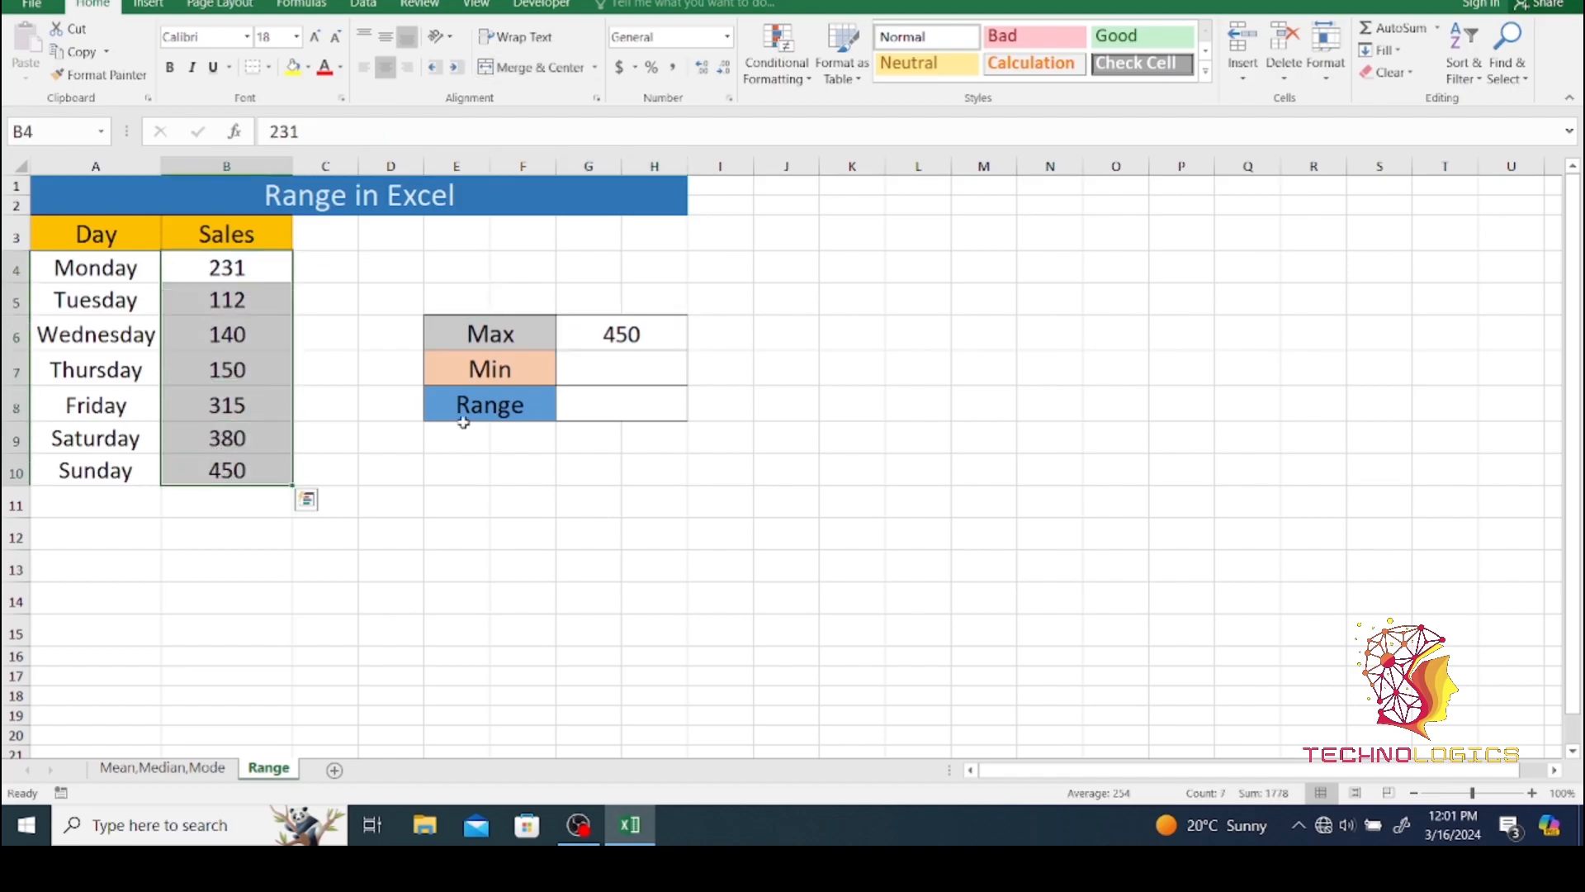
{"action": "left_click", "coordinate": [628, 373]}
{"action": "type", "text": "="}
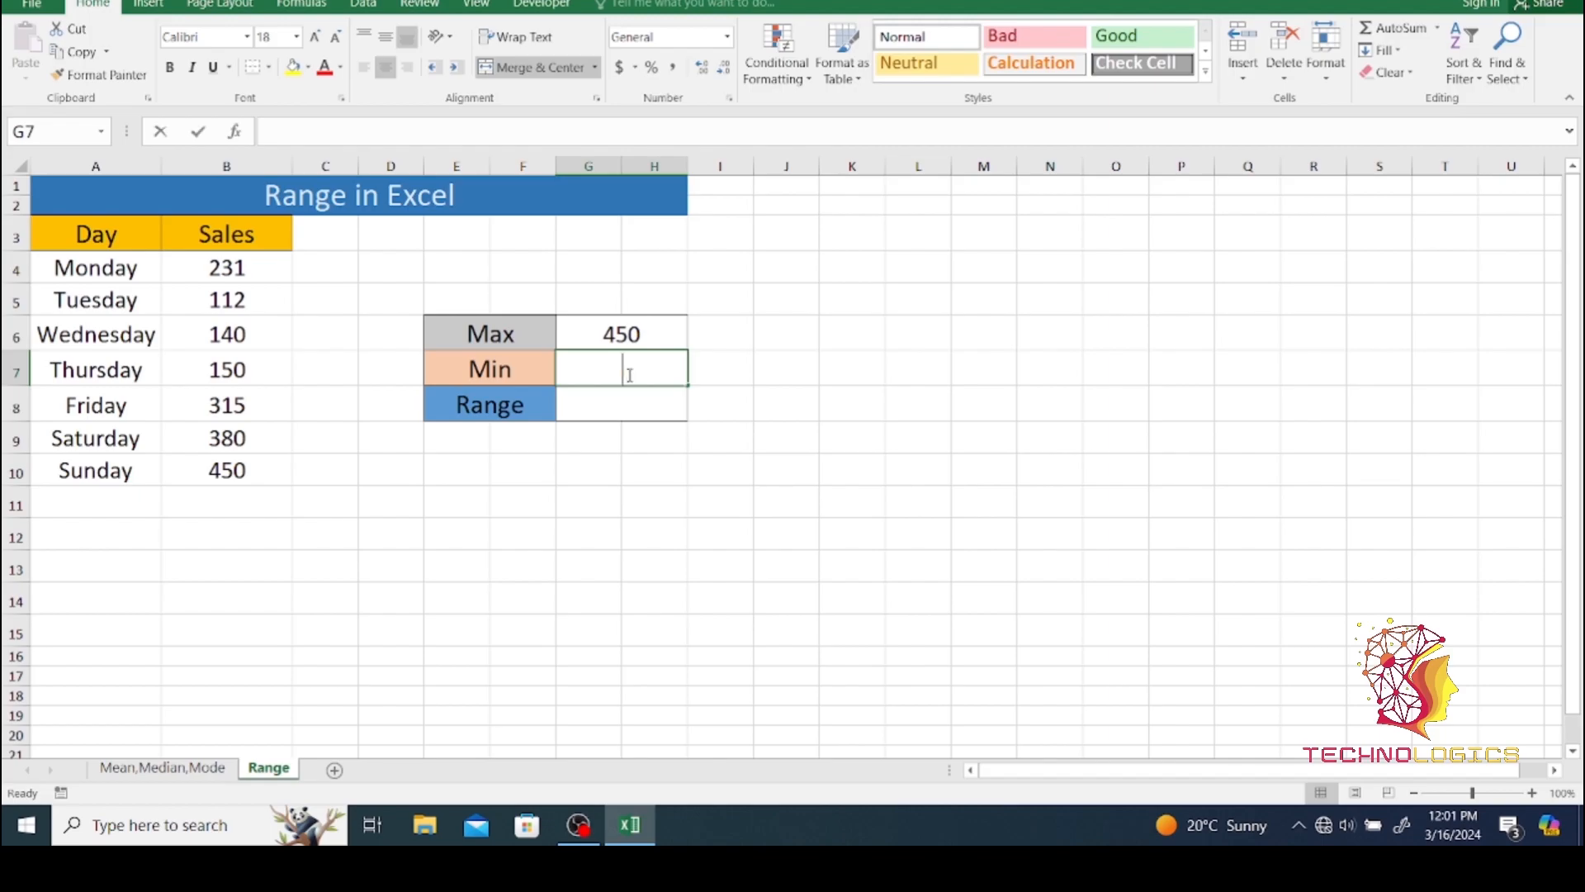
{"action": "type", "text": "min"}
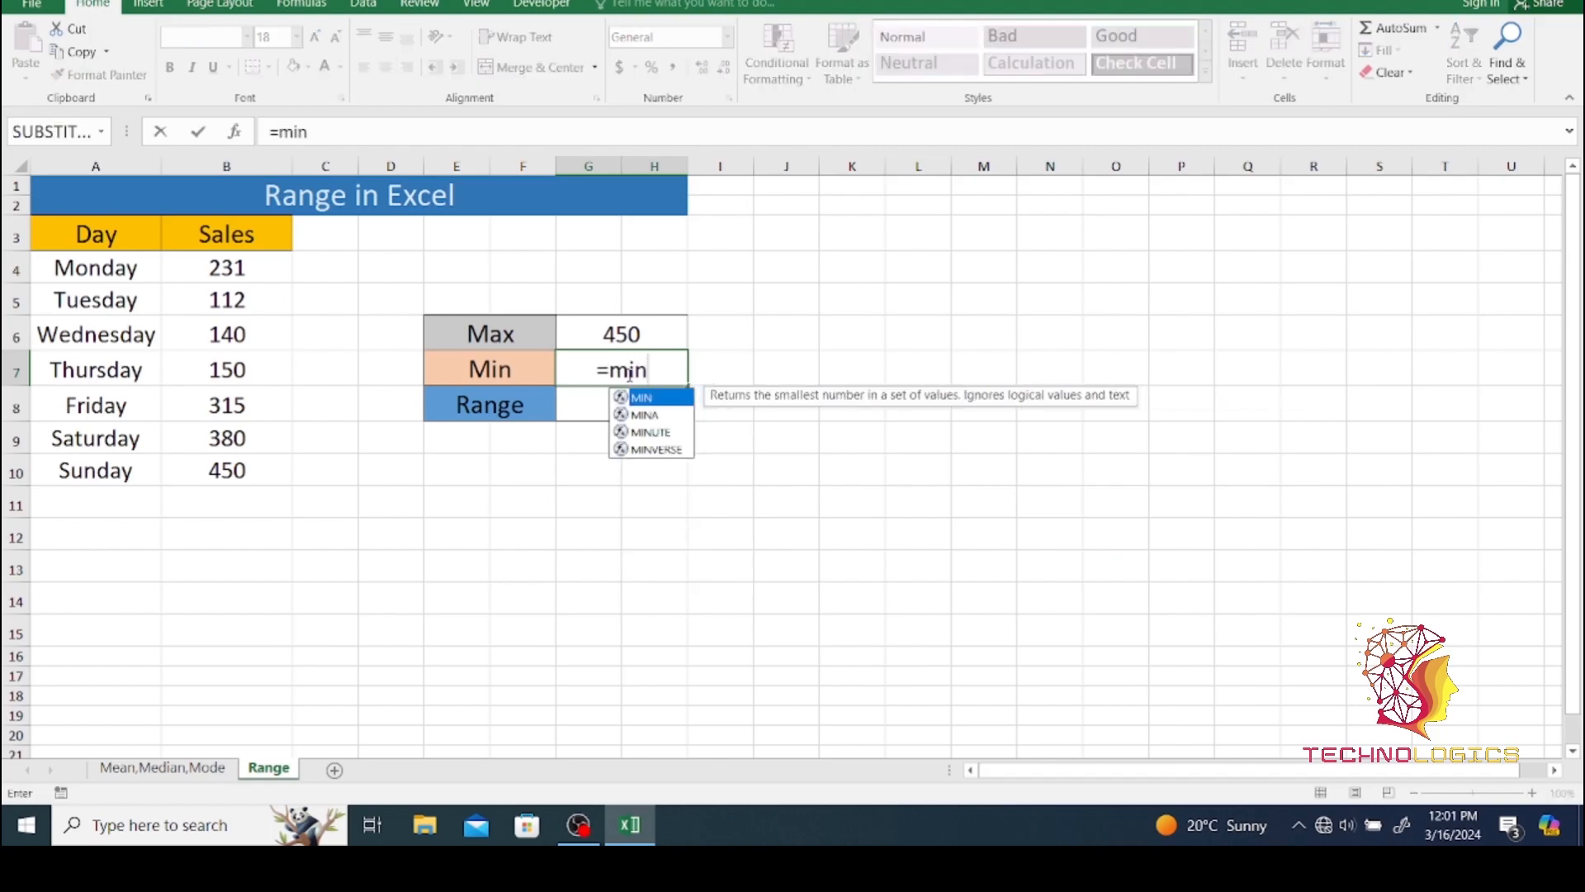
{"action": "key", "text": "Tab"}
{"action": "left_click_drag", "start_coordinate": [203, 258], "coordinate": [218, 457]}
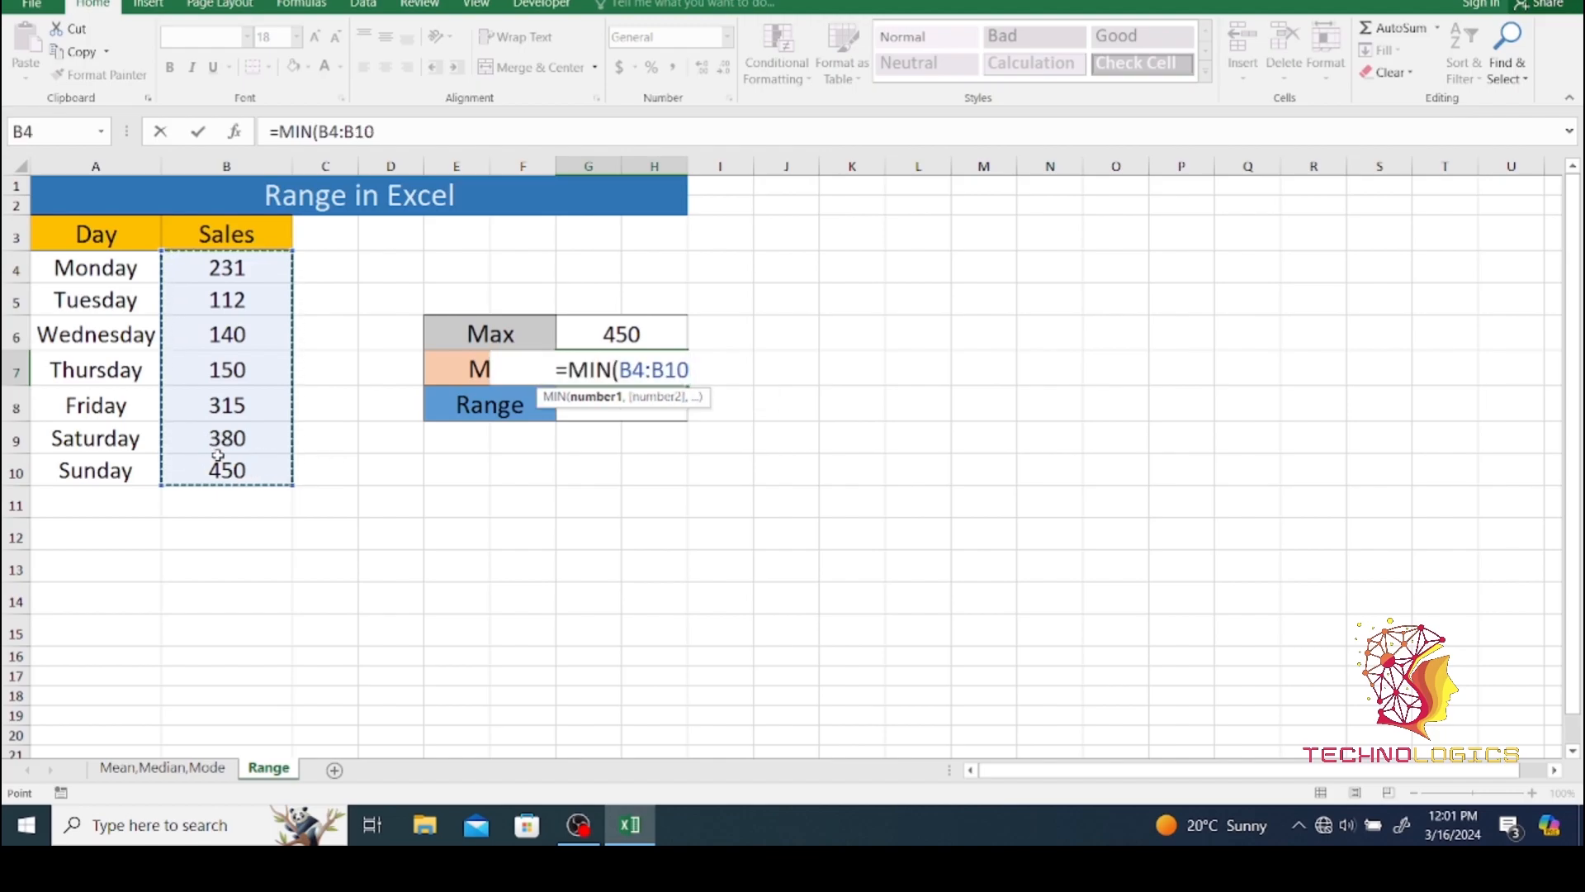
{"action": "key", "text": "Return"}
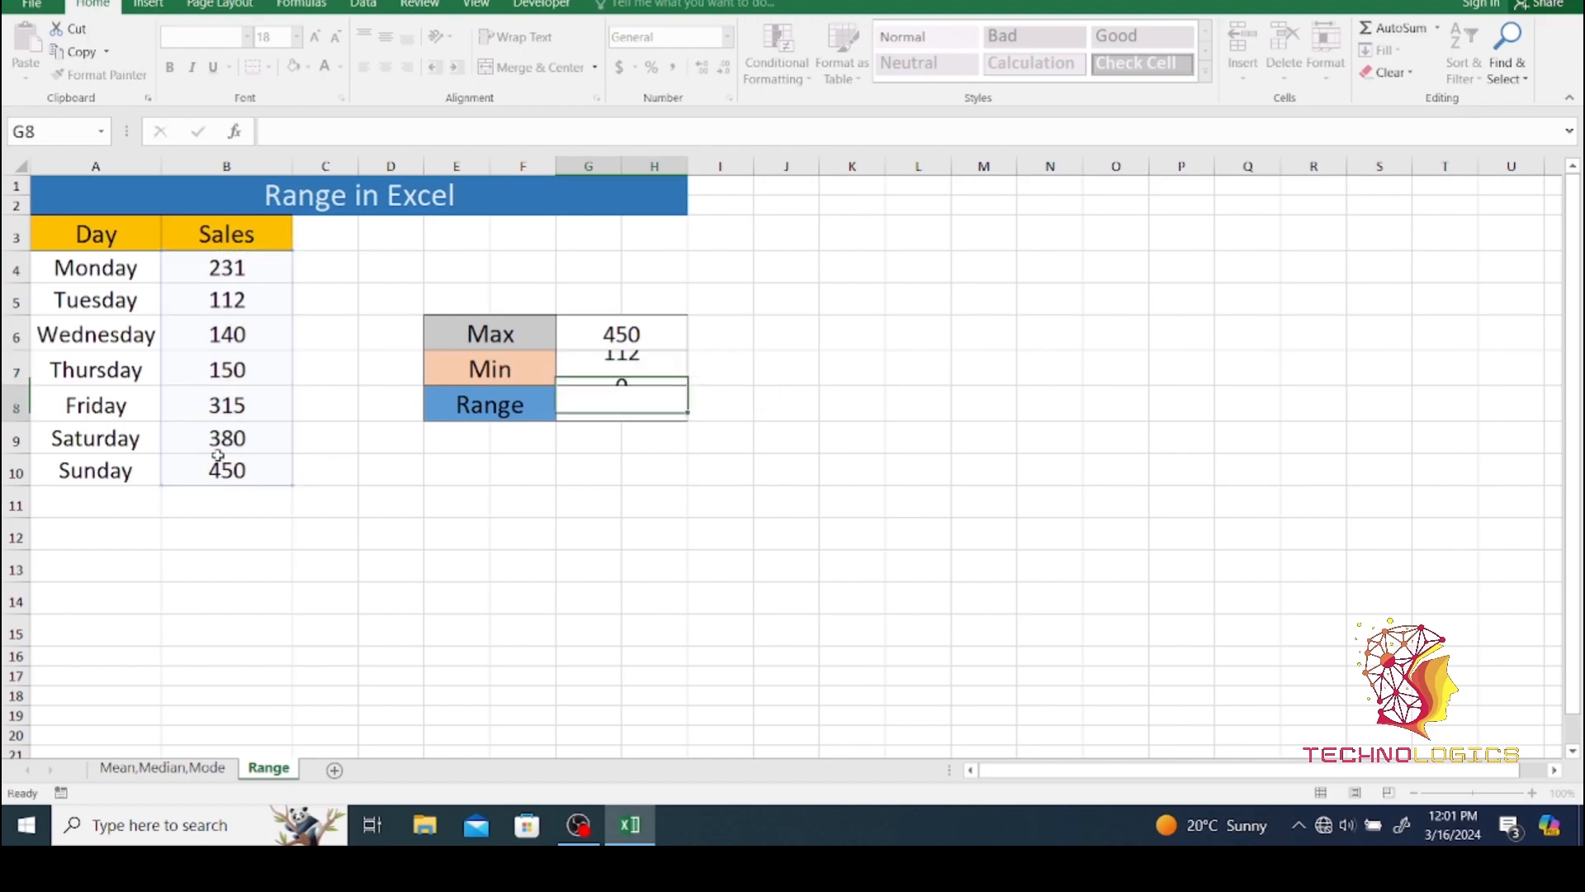
{"action": "left_click", "coordinate": [620, 372]}
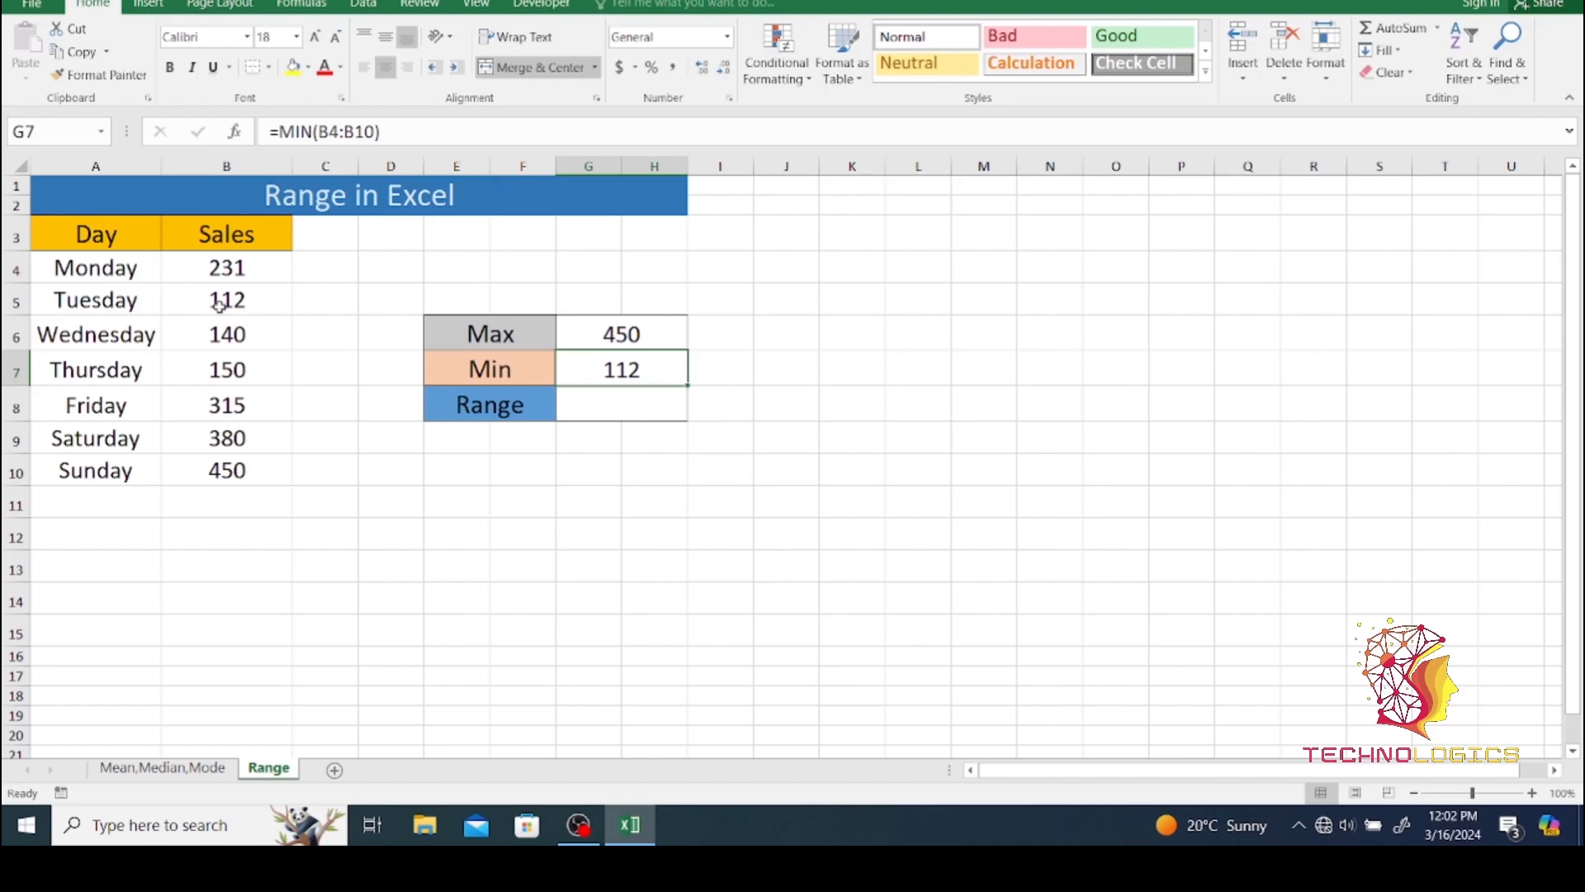
- Calculate the sales range with =G6-G7 in the Range result cell G8 and check it against the Max and Min cells
{"action": "left_click", "coordinate": [612, 409]}
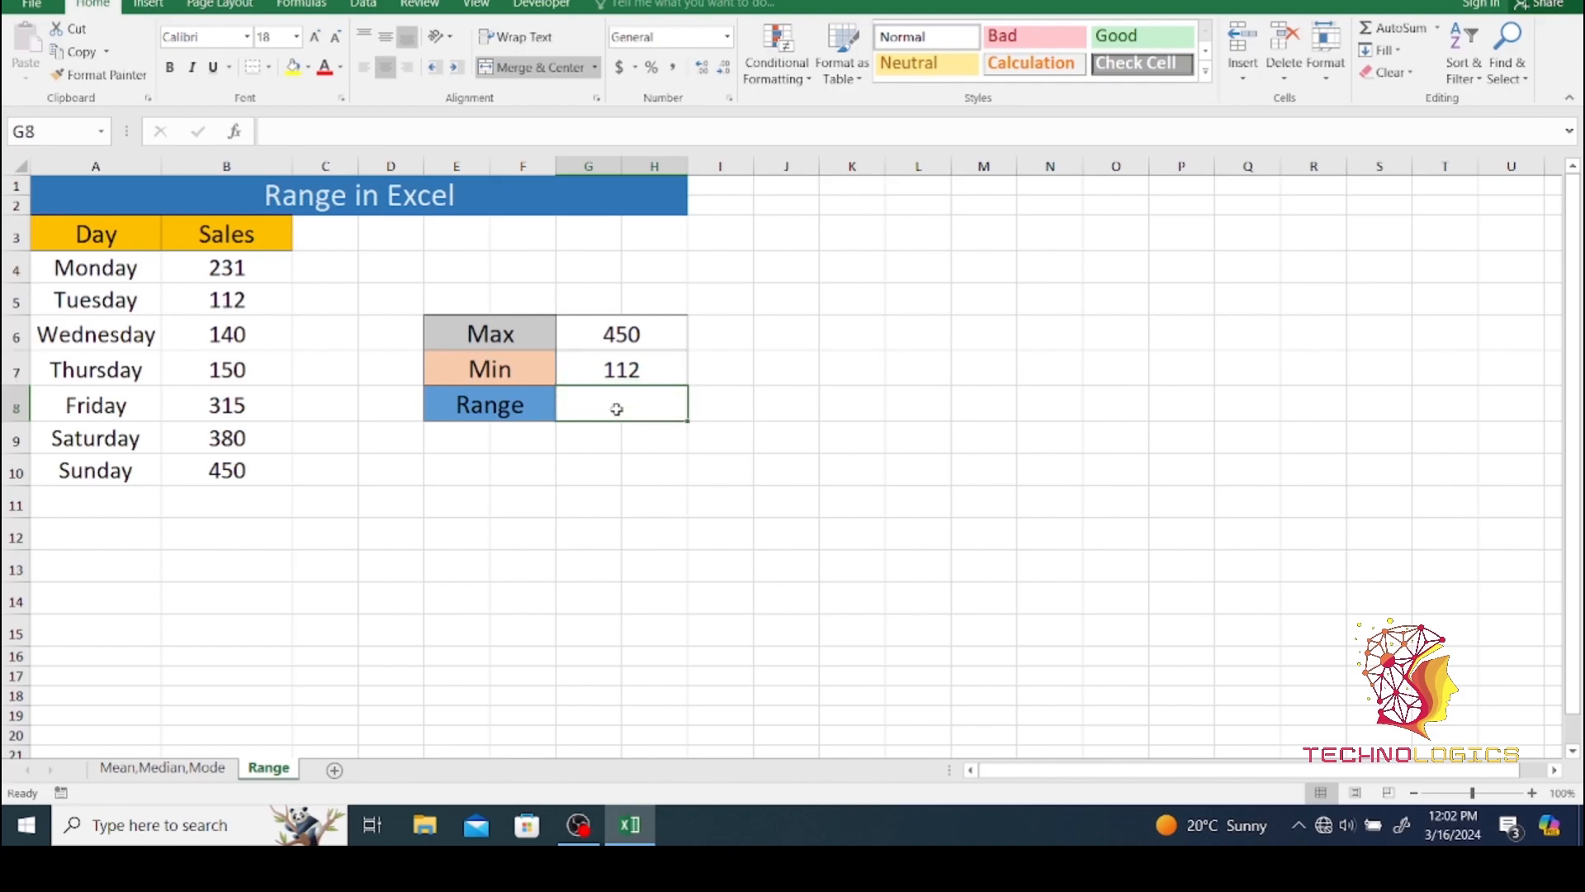
{"action": "type", "text": "="}
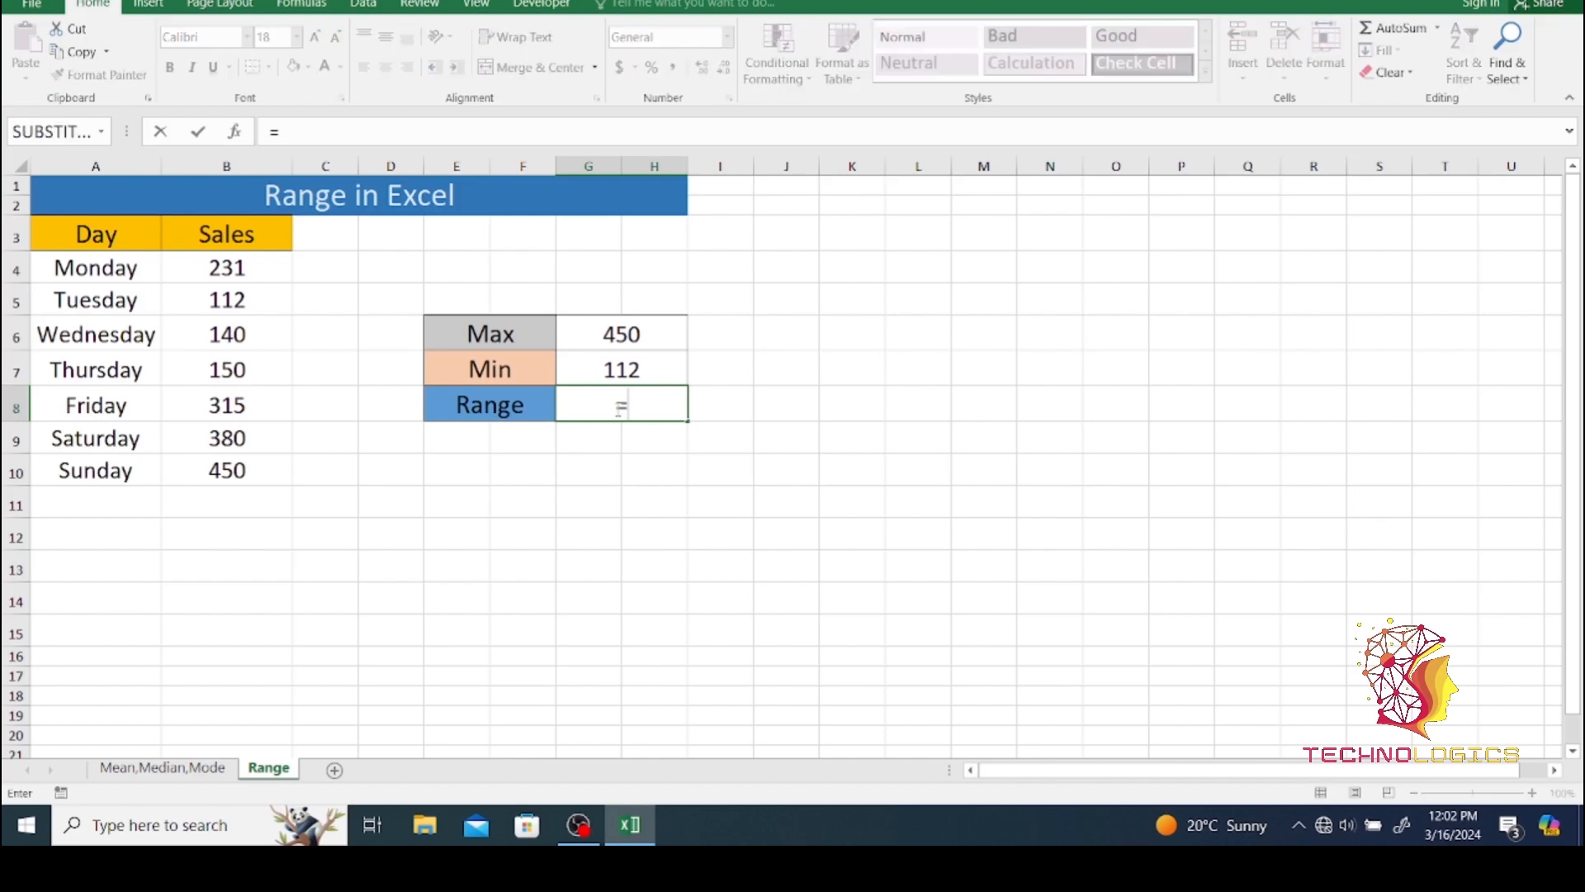
{"action": "left_click", "coordinate": [637, 334]}
{"action": "type", "text": "-"}
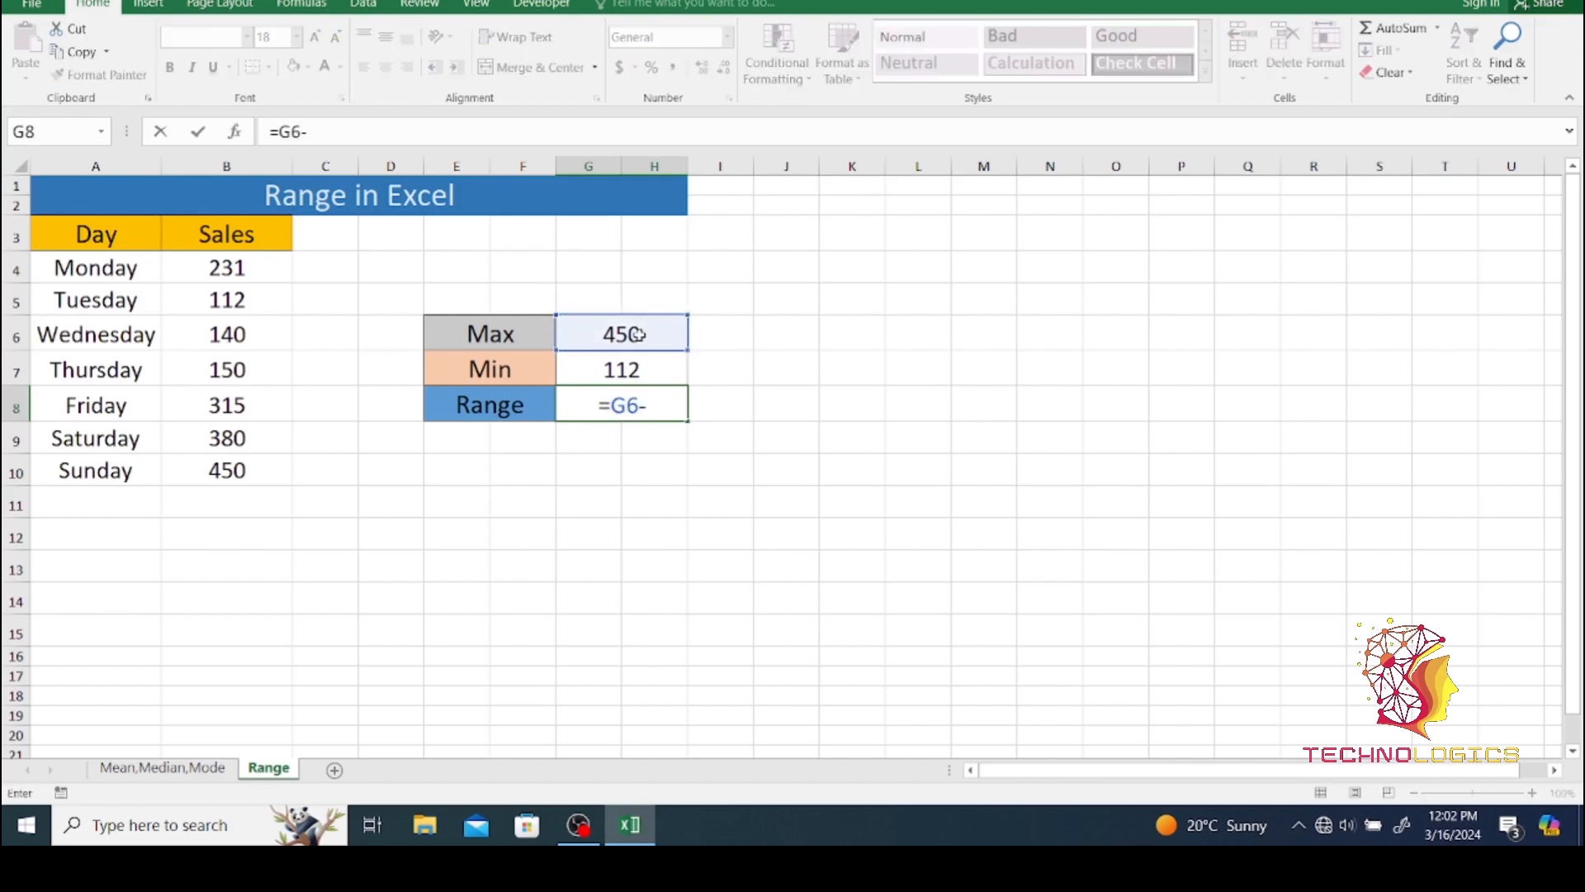
{"action": "left_click", "coordinate": [633, 363]}
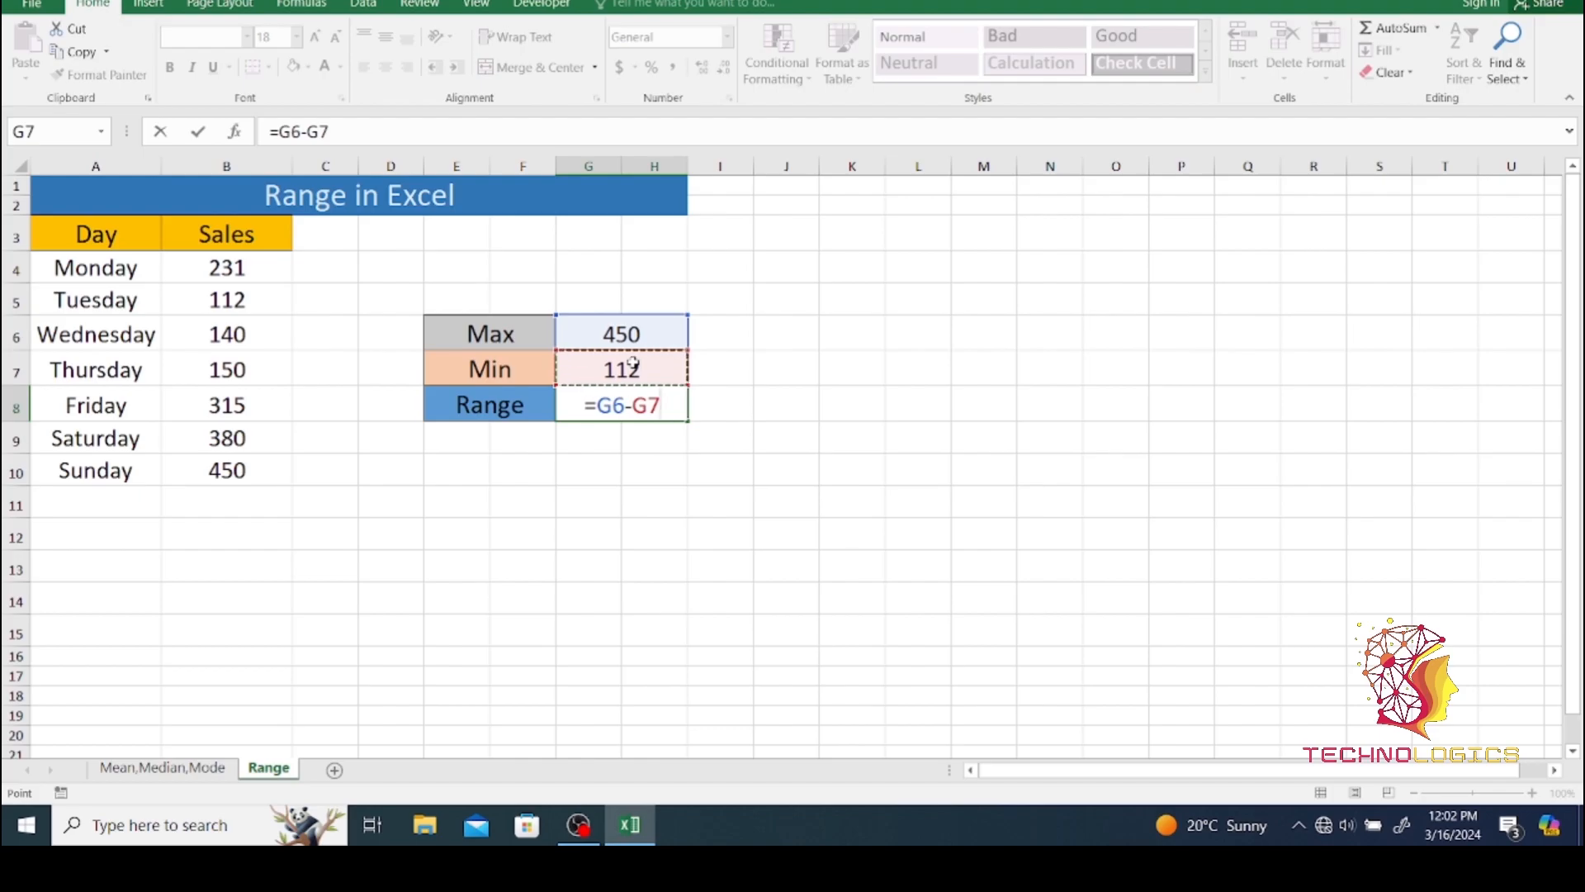
{"action": "key", "text": "Return"}
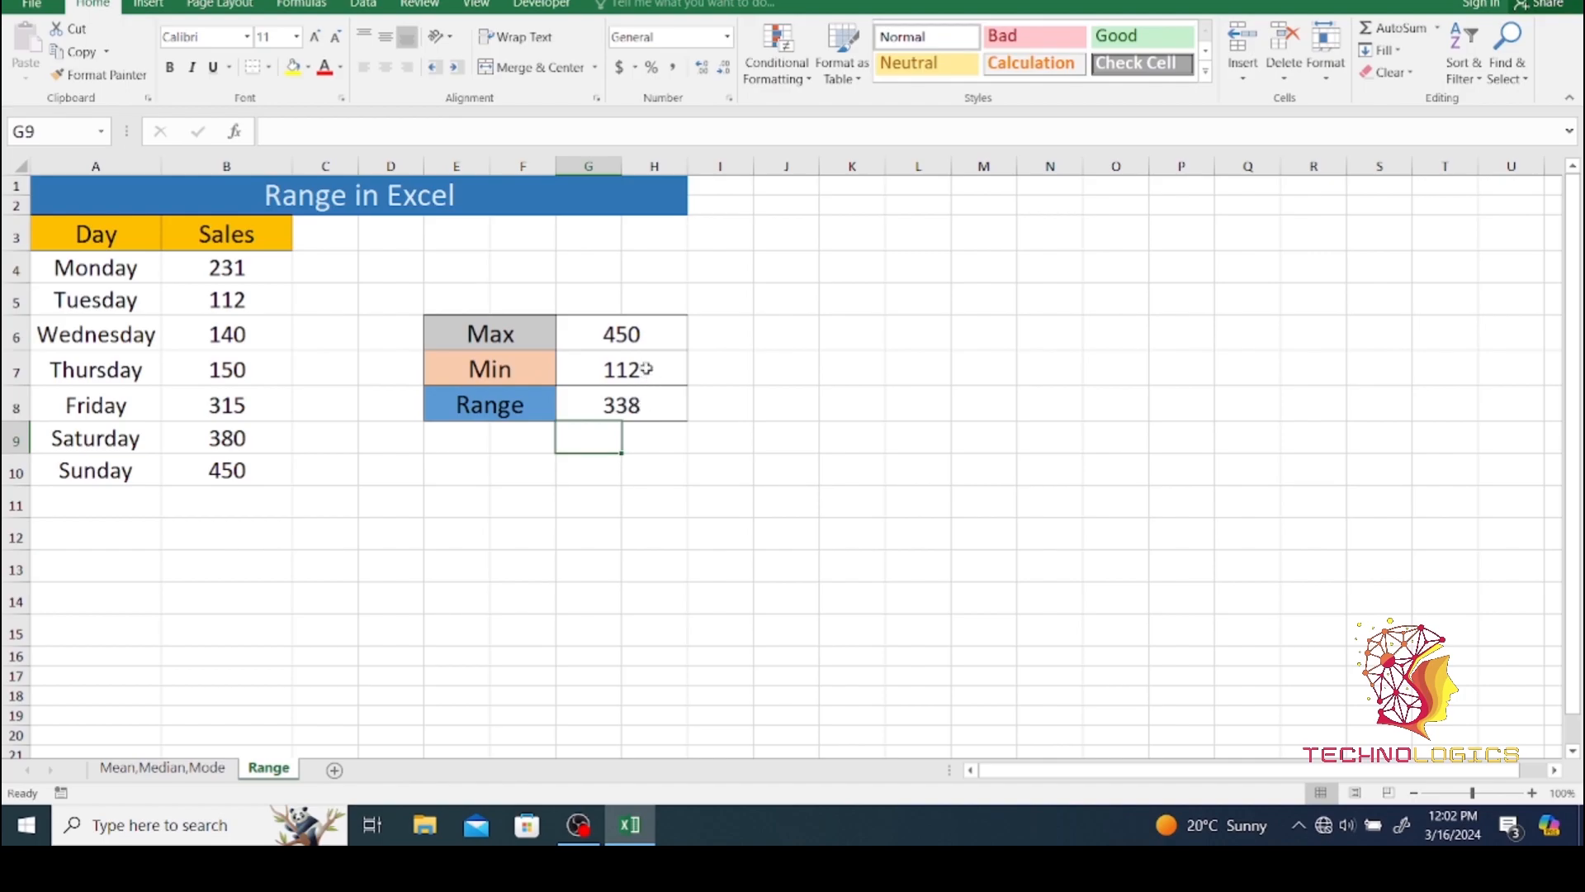
{"action": "left_click", "coordinate": [624, 335]}
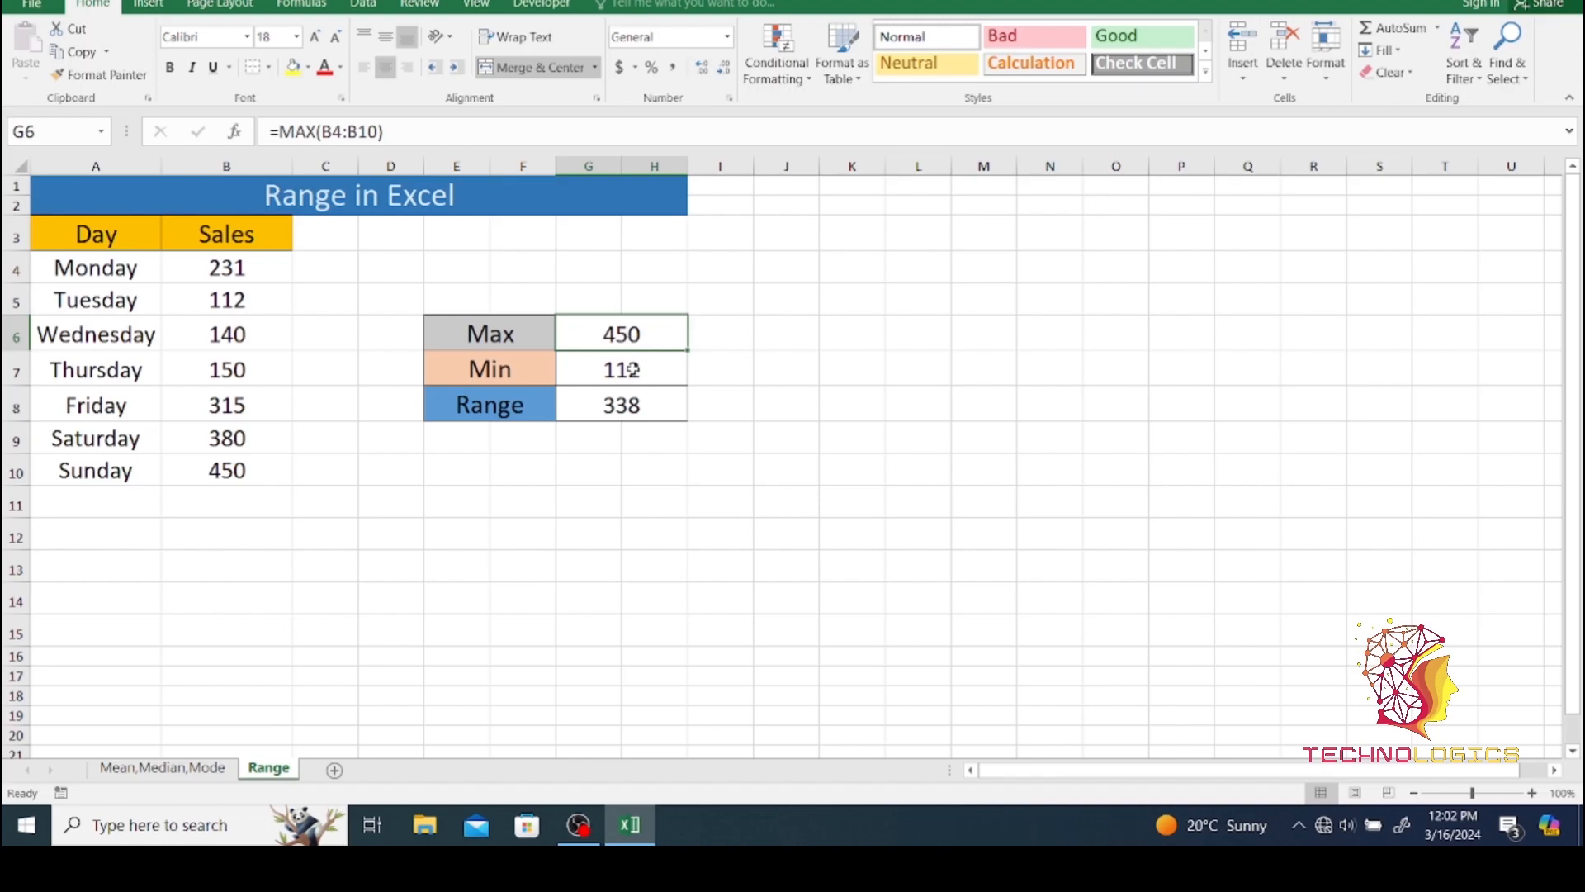
{"action": "left_click", "coordinate": [633, 371]}
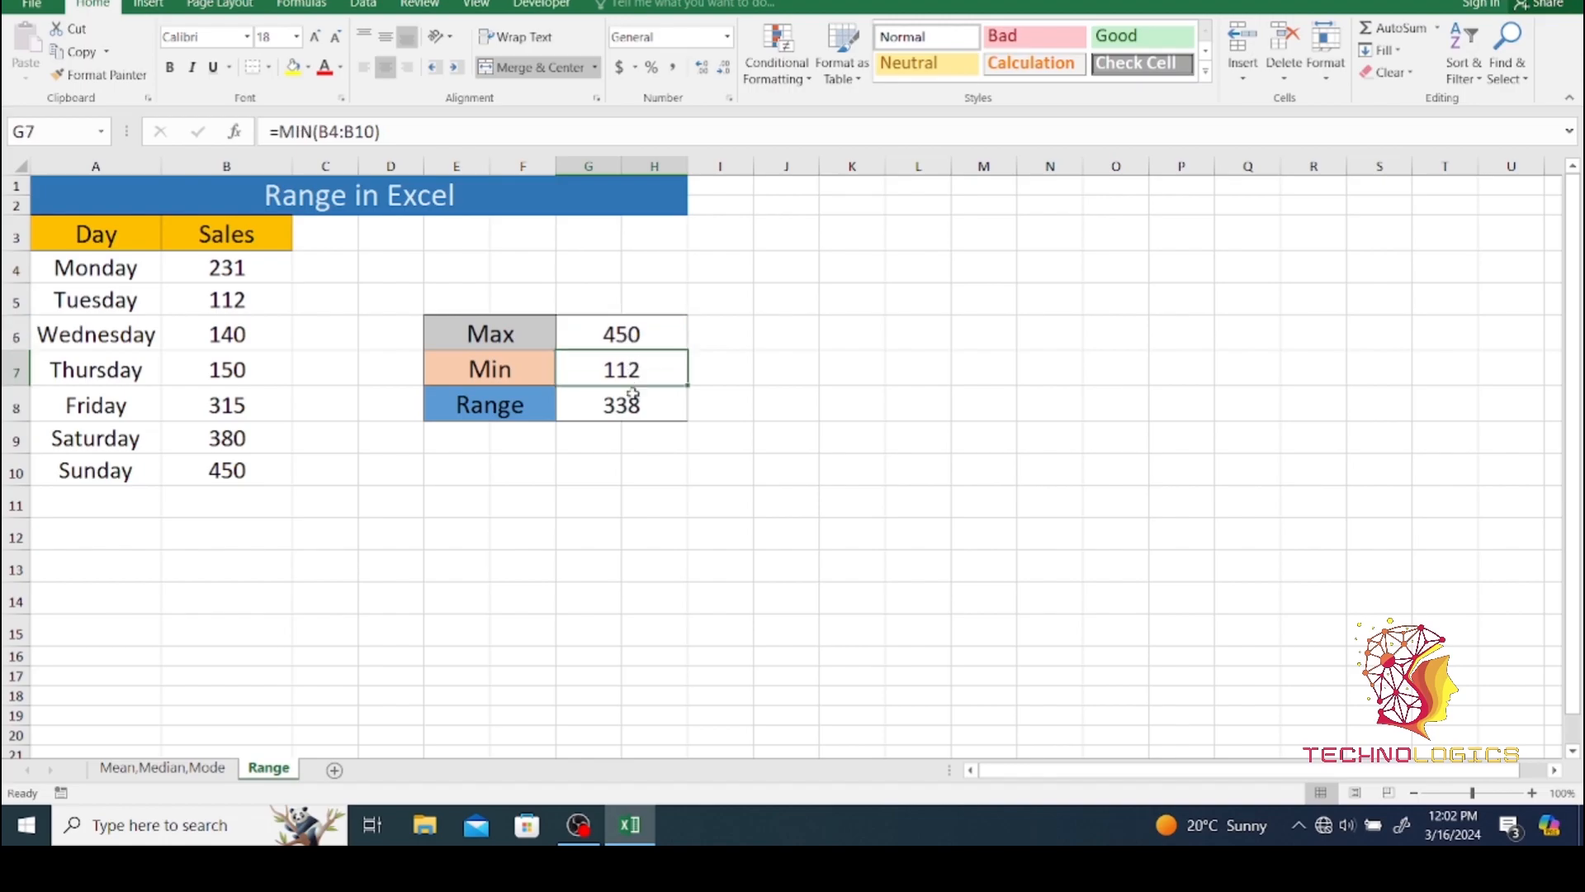